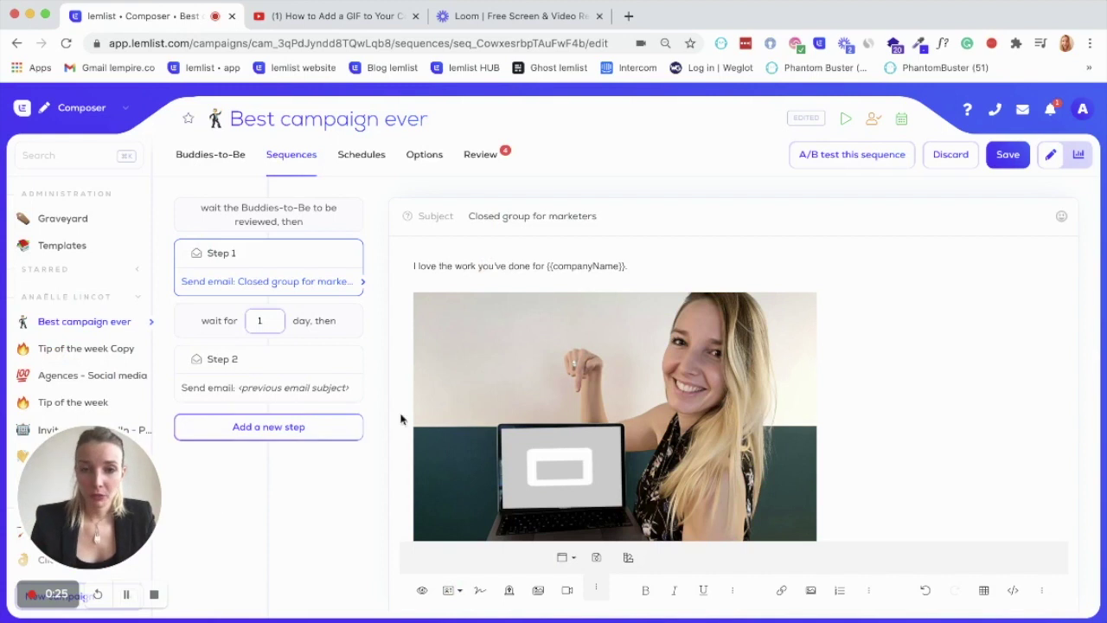
- Highlight the {{companyName}} opening line and browse the list of available landing pages
drag(645, 266, 404, 267)
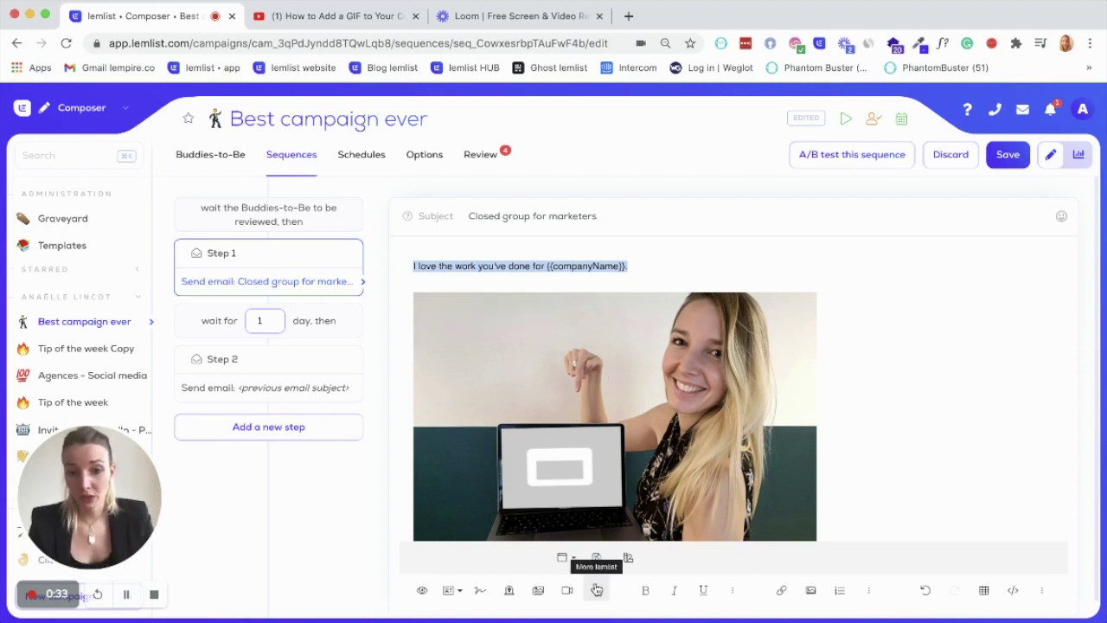
click(562, 558)
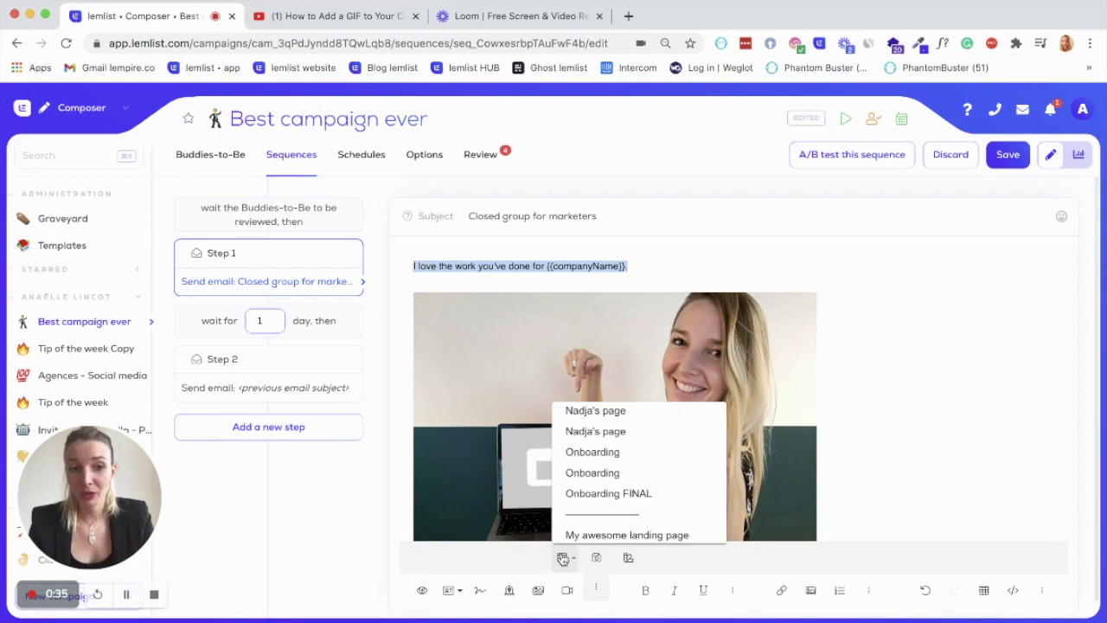
scroll(650, 456, up, 3)
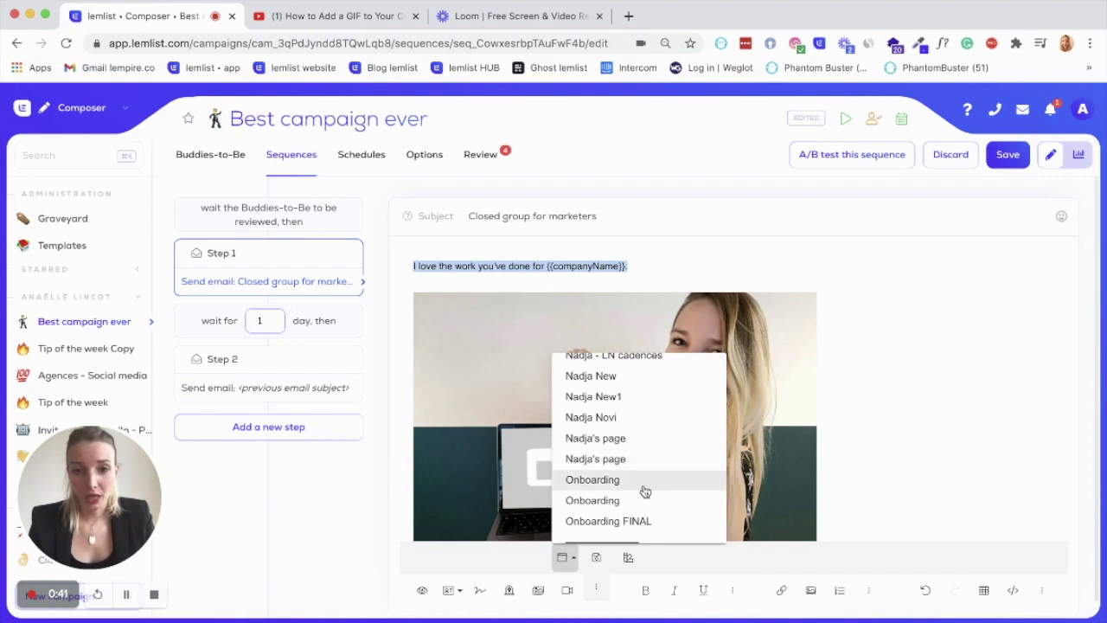
scroll(642, 489, down, 3)
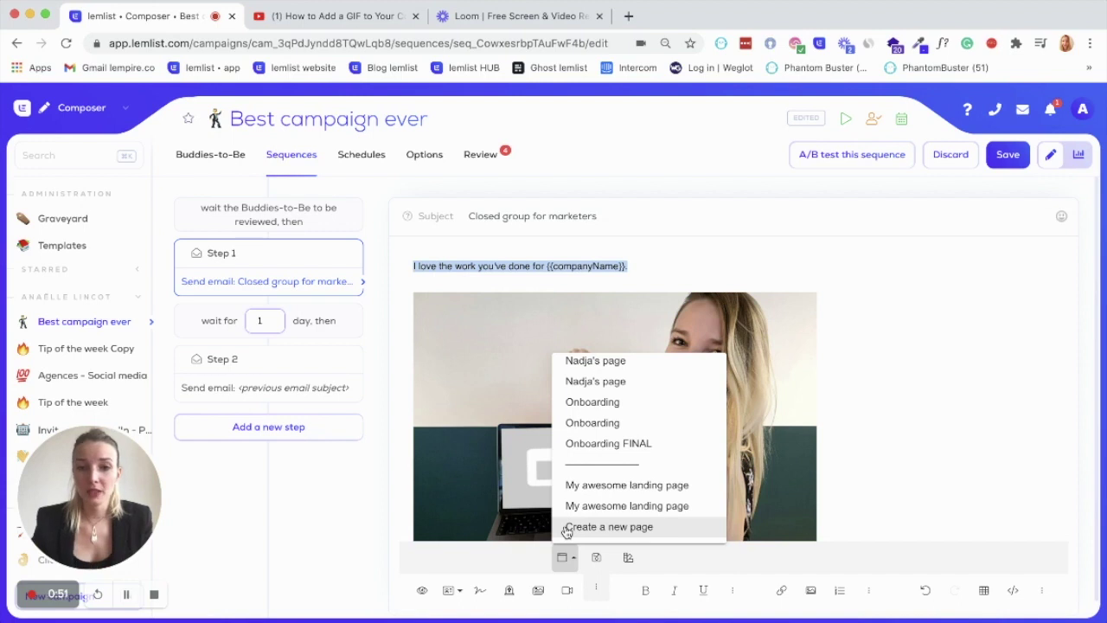
click(903, 492)
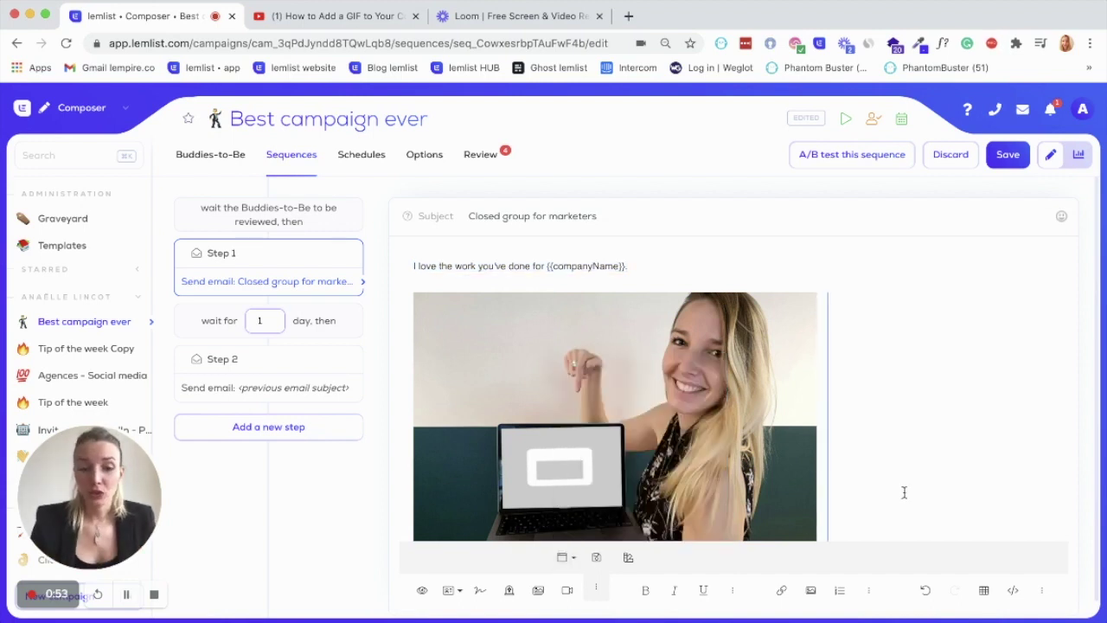
- Start adding a personalized video below the image, then dismiss the prompt without adding one
scroll(904, 492, down, 3)
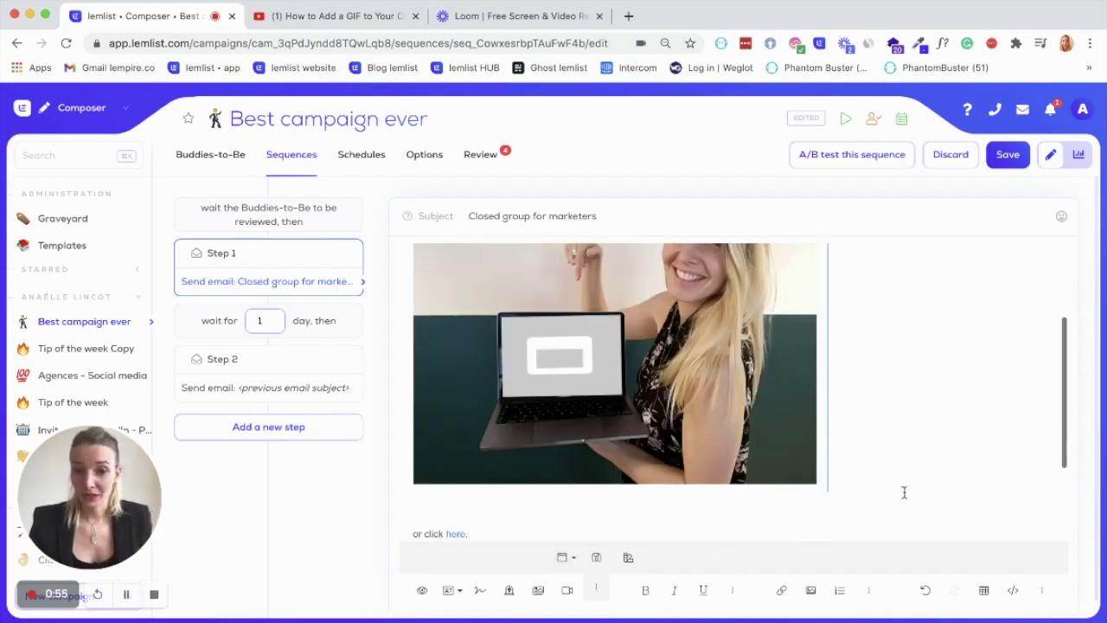
click(524, 514)
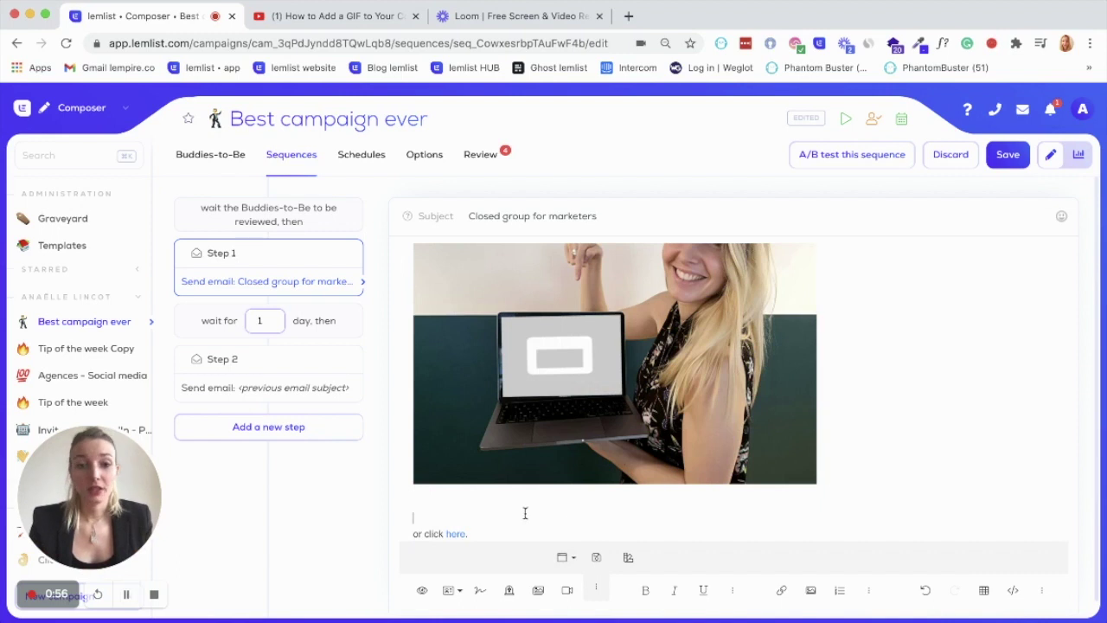
click(567, 592)
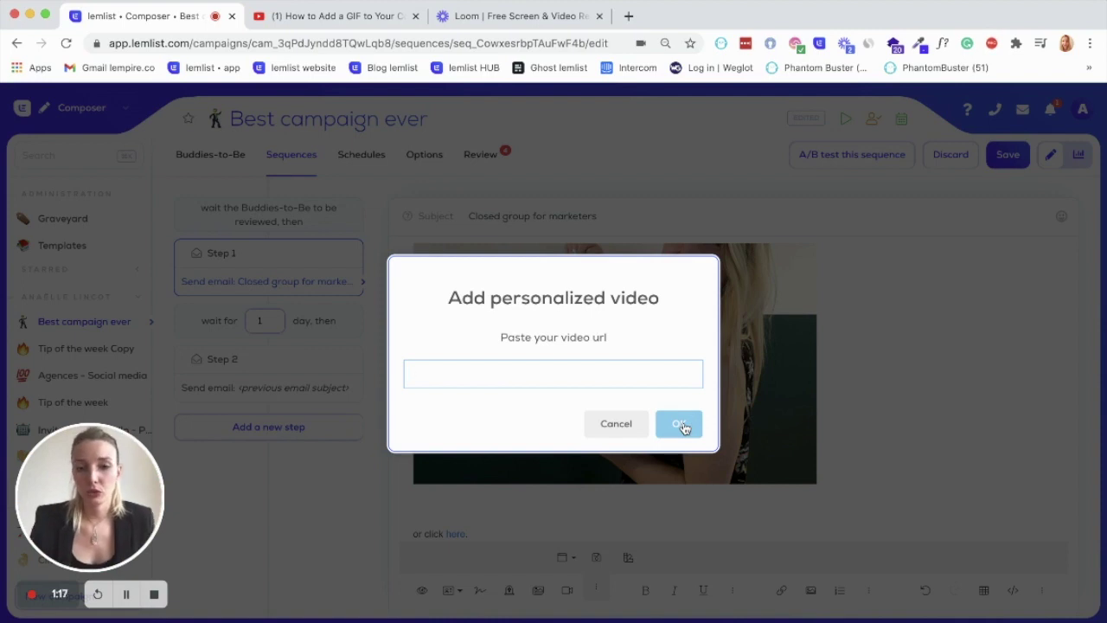
click(616, 424)
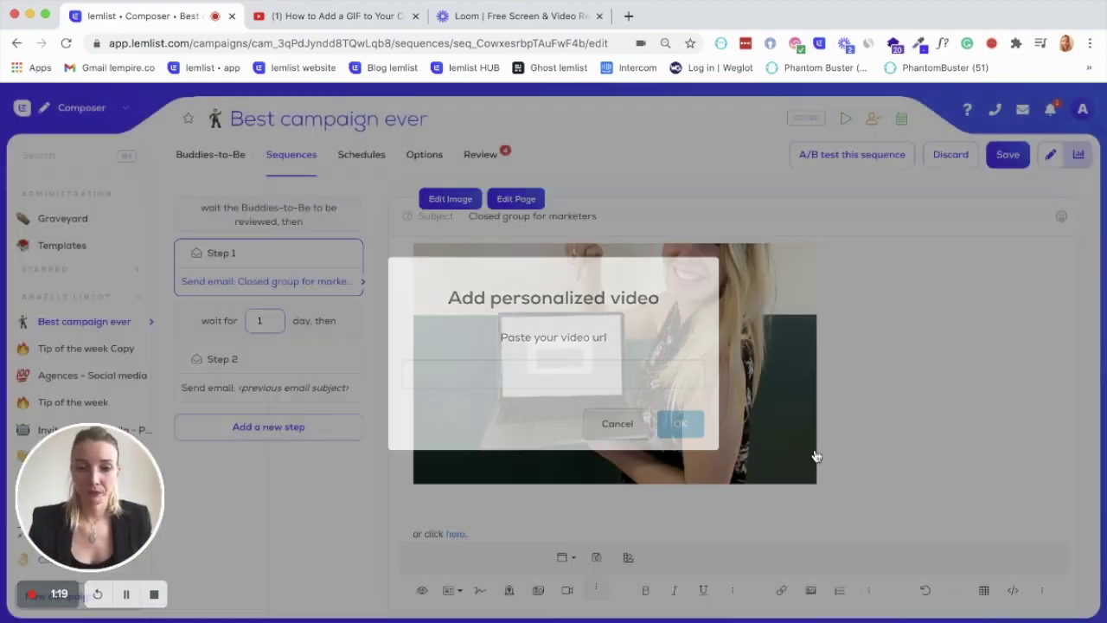
scroll(843, 439, up, 2)
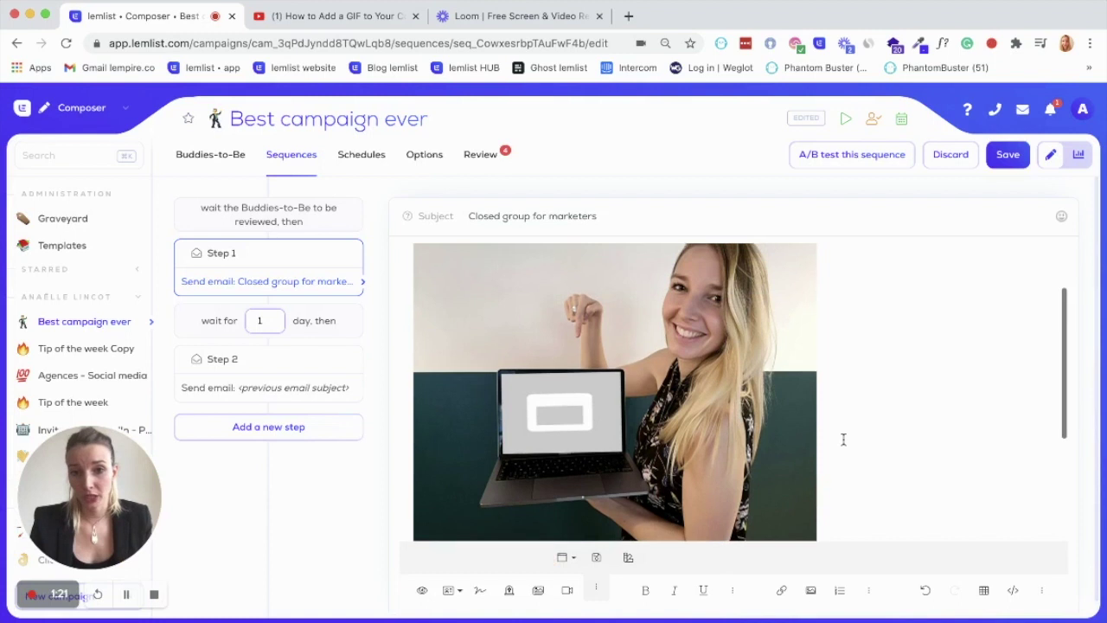
scroll(843, 439, down, 2)
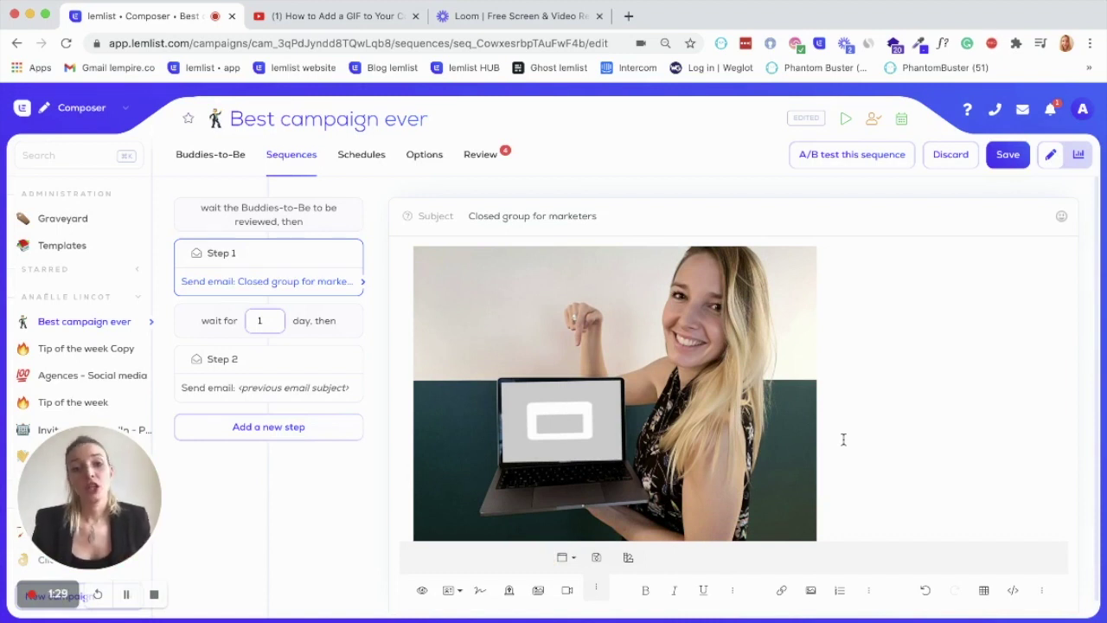
- Select the email image and open its linked 'My awesome landing page' in the editor
mouse_move(663, 356)
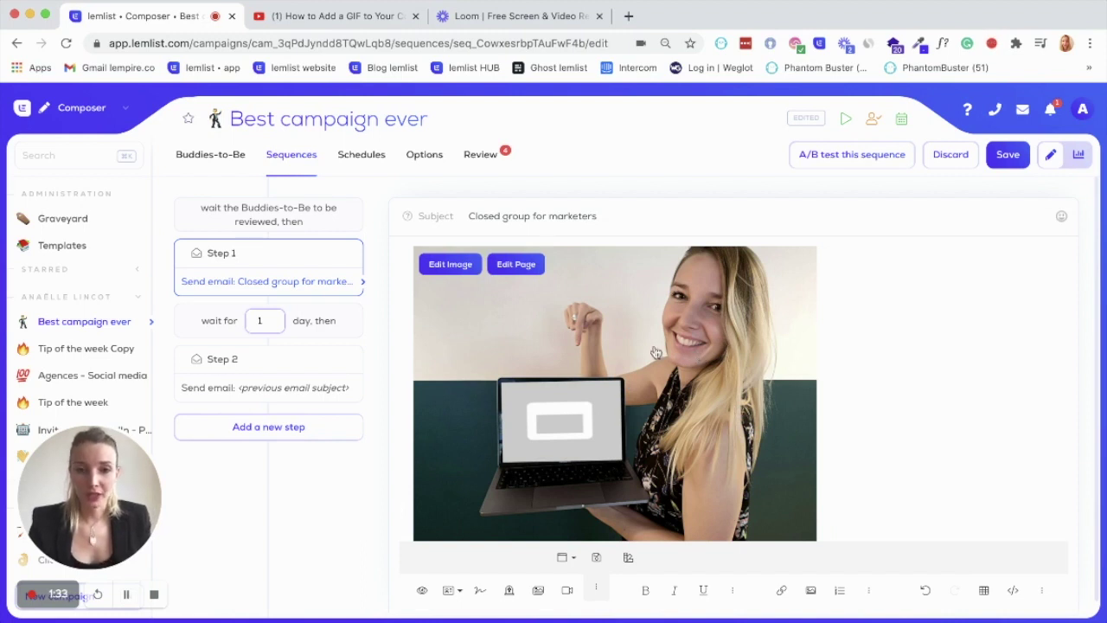
click(517, 264)
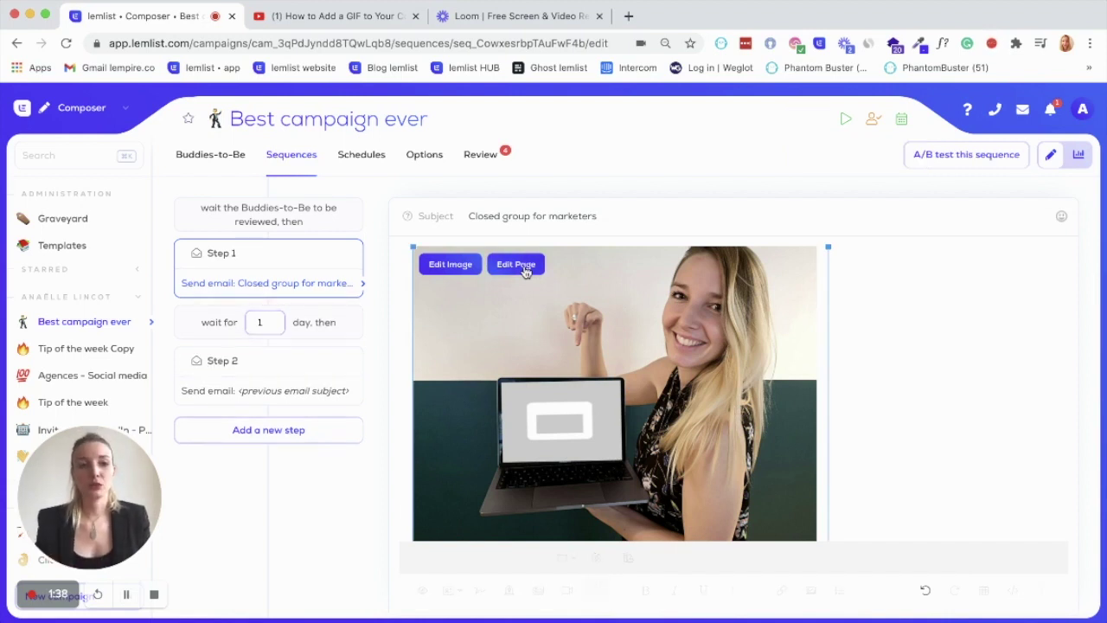
click(524, 268)
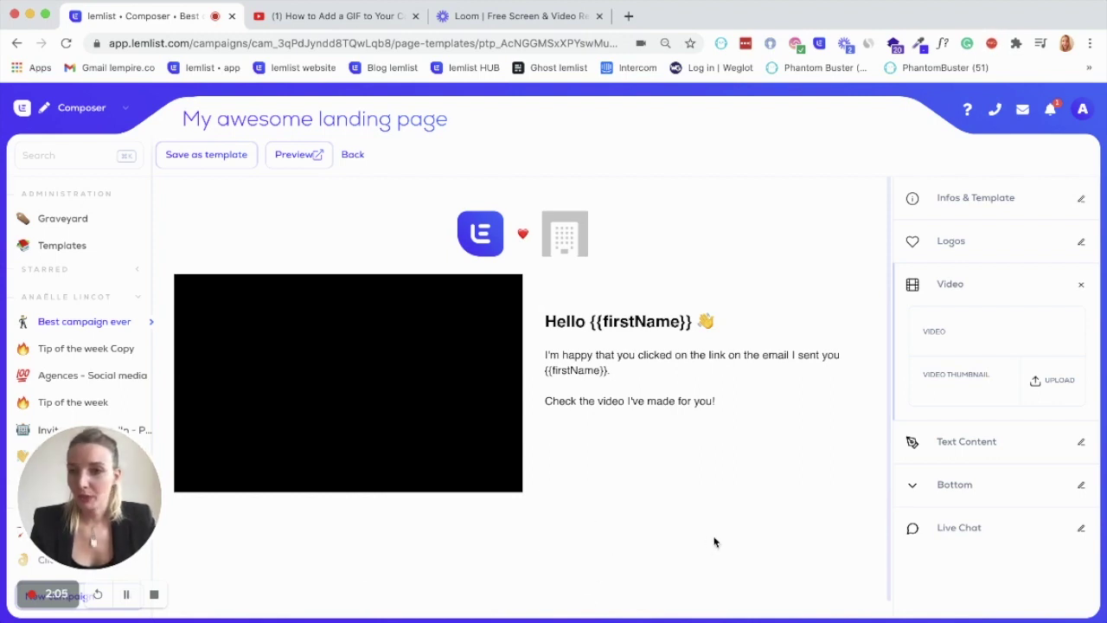
click(952, 241)
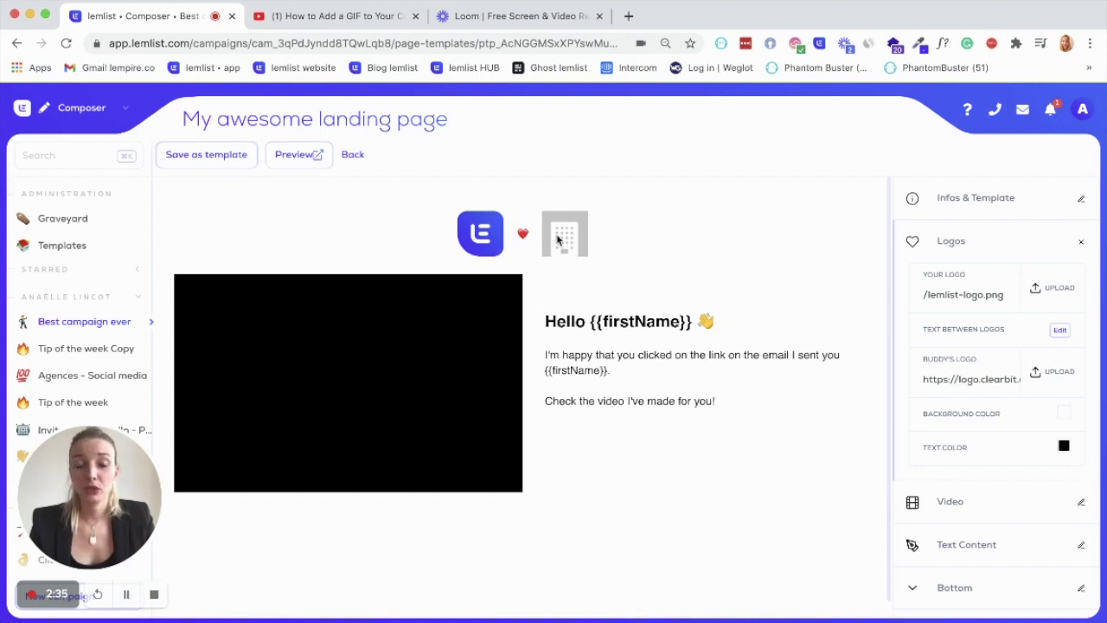
click(1060, 332)
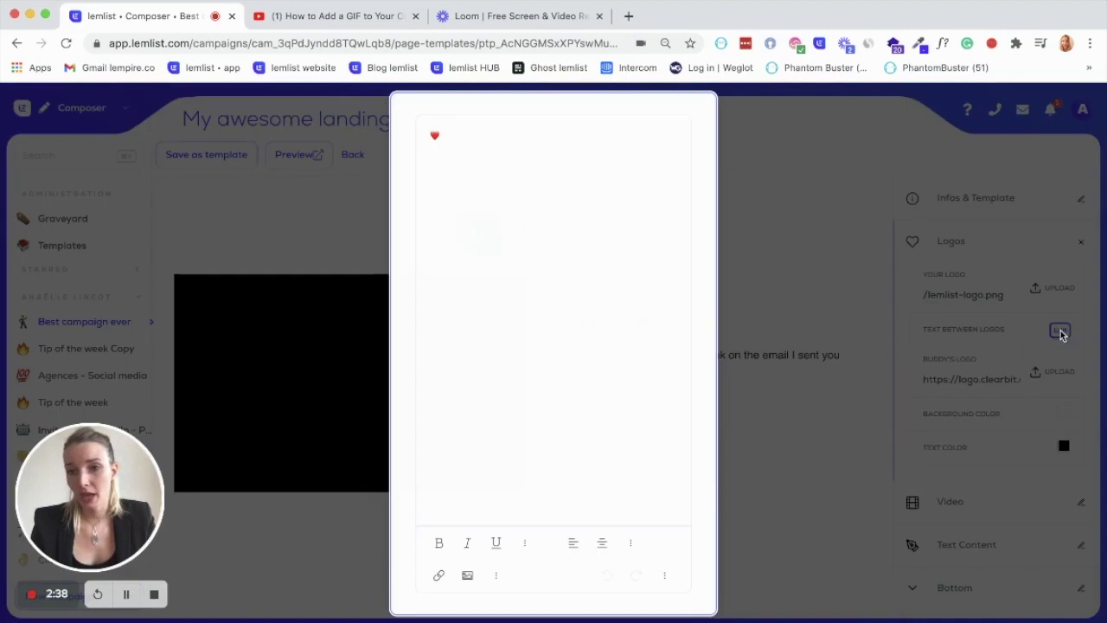
click(476, 131)
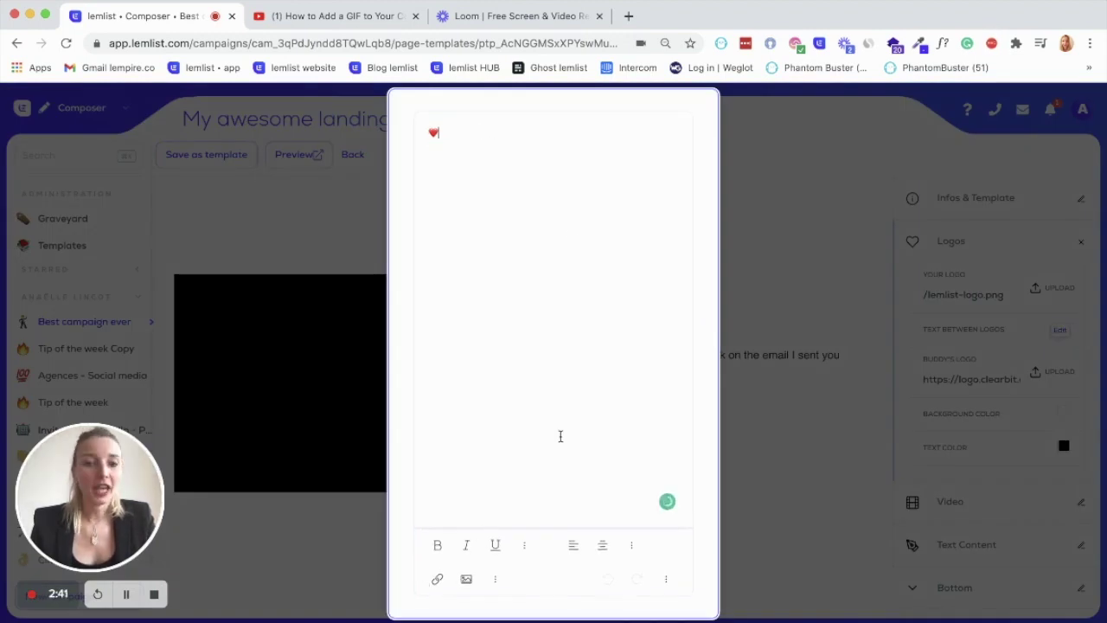
click(770, 485)
- Paste the Loom share link into the Video field, leaving the video thumbnail empty
click(975, 244)
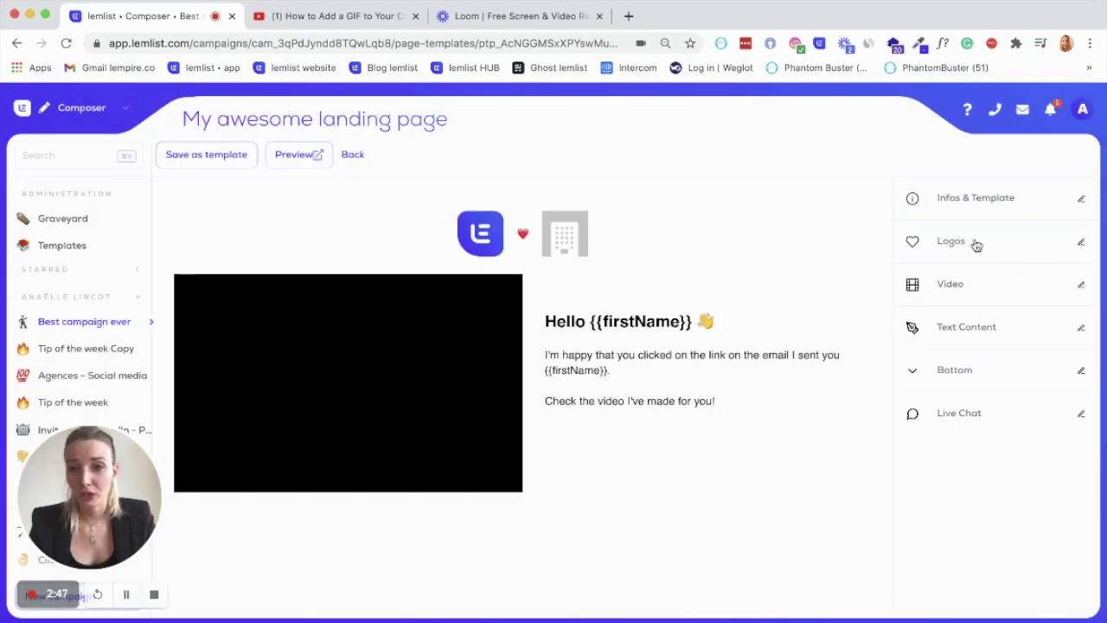
click(956, 287)
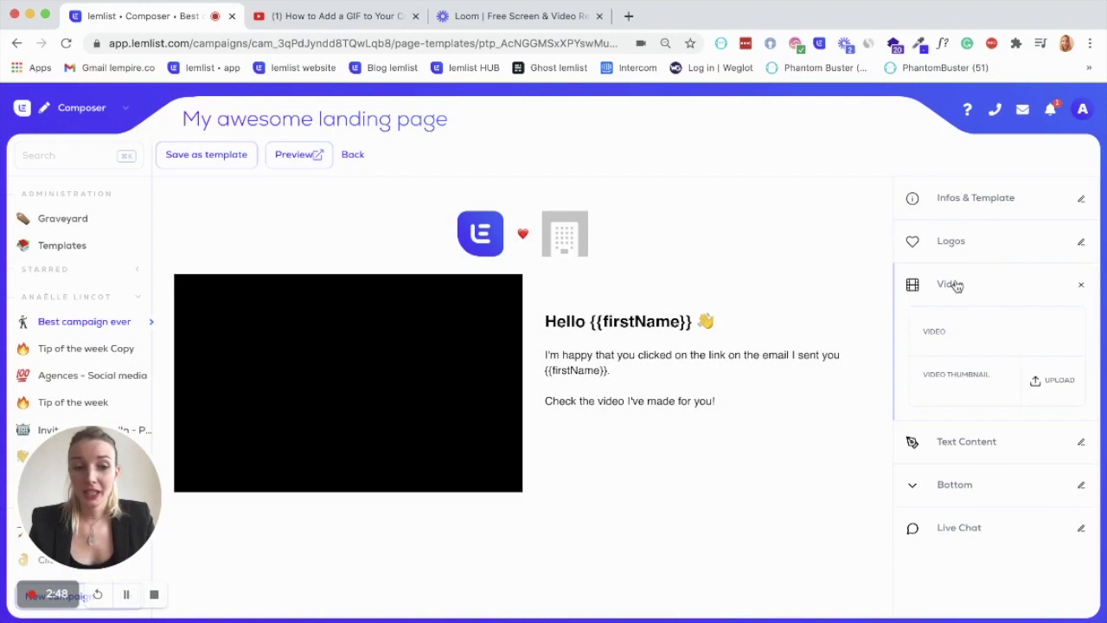
click(950, 340)
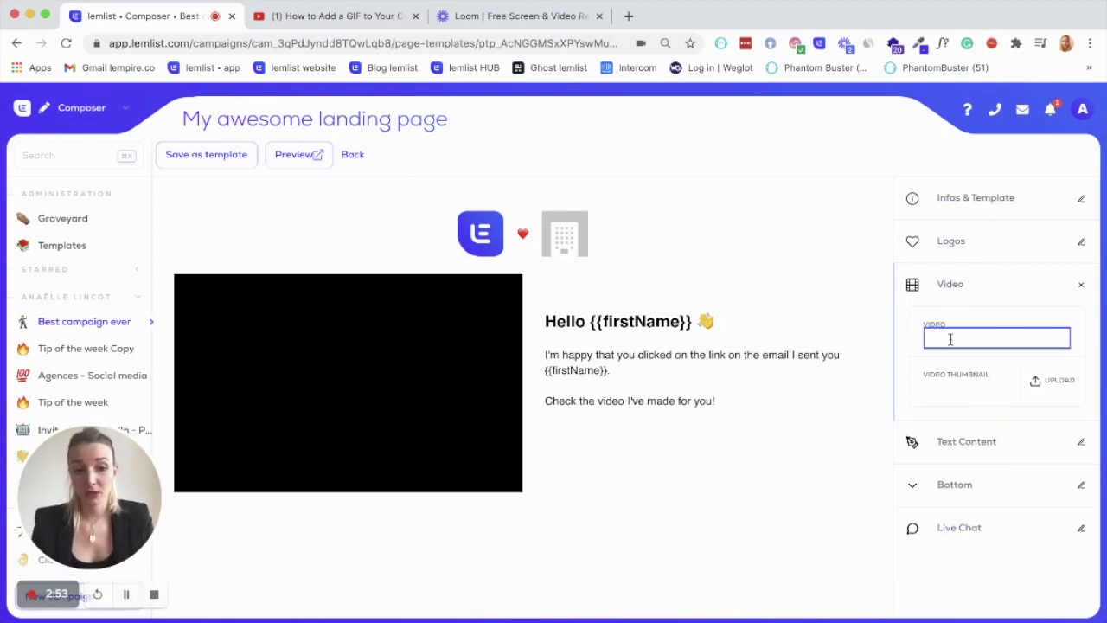
key(super+v)
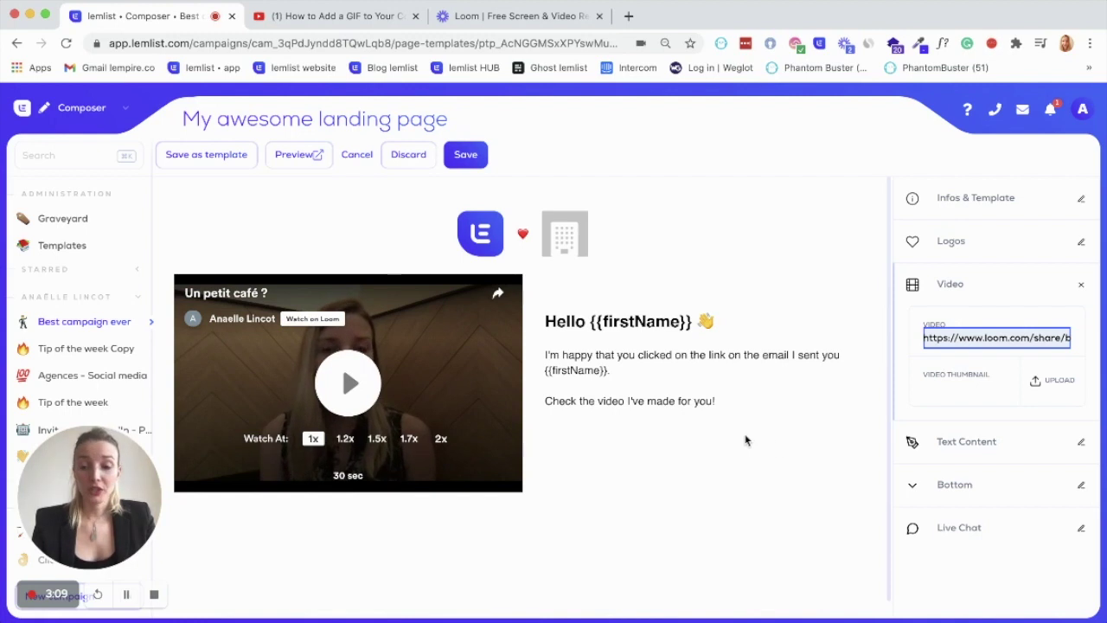
click(961, 389)
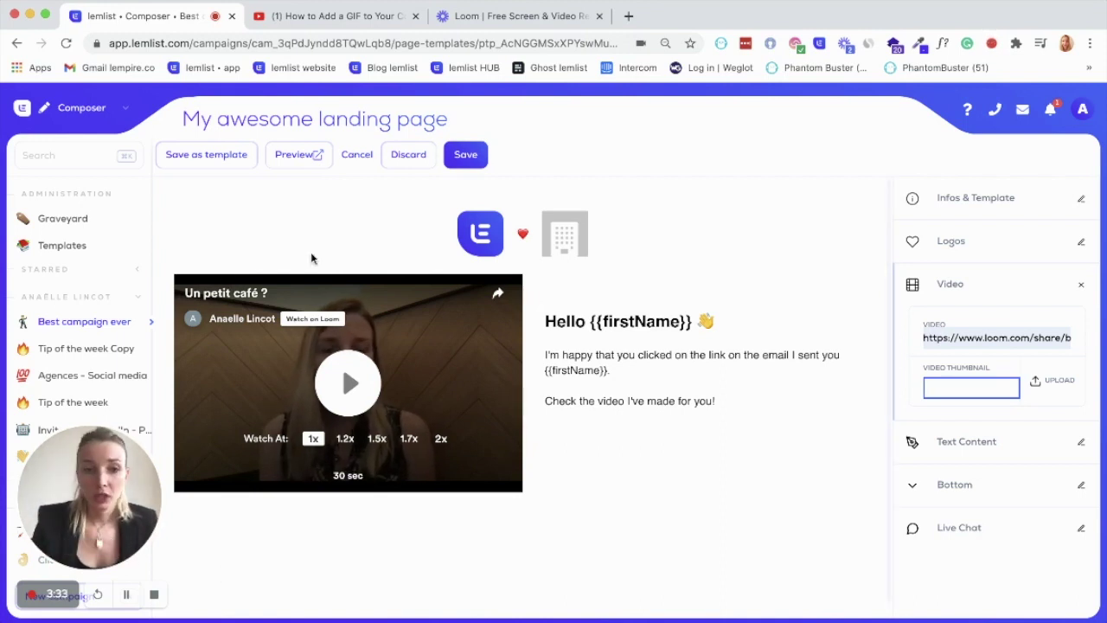
click(719, 502)
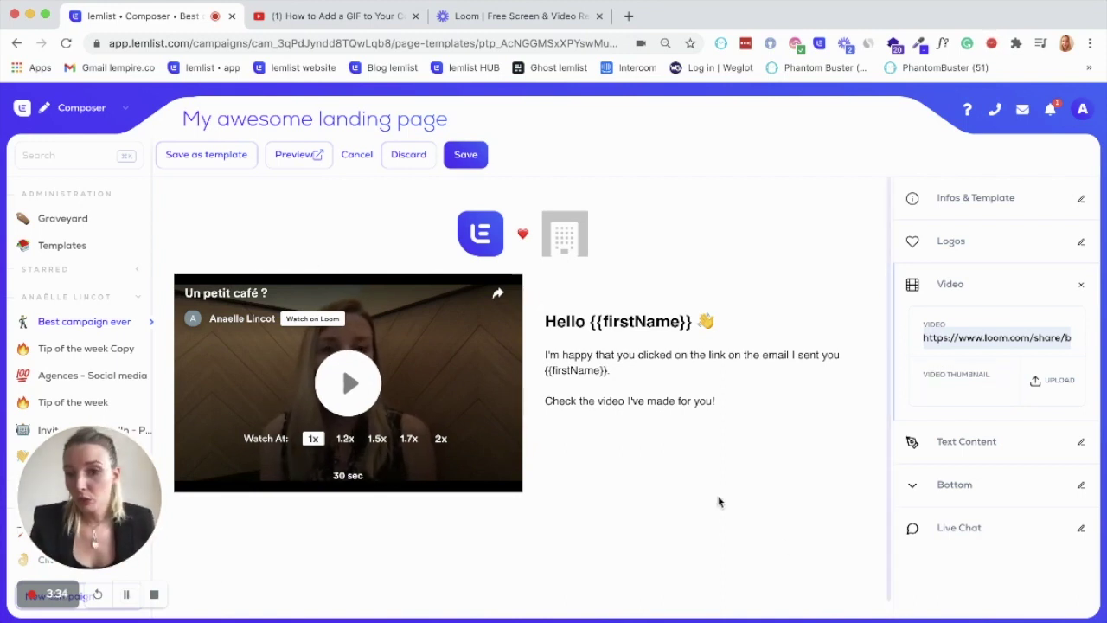
- Try reddish-brown and light green text-area backgrounds, then reset it to white #FFFFFF
click(951, 285)
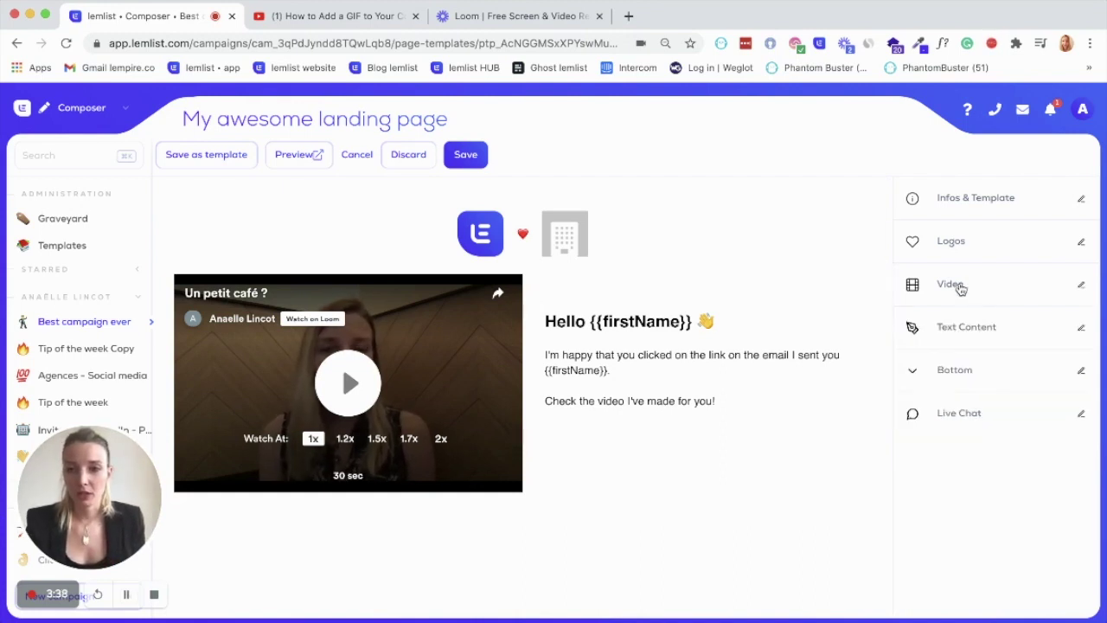
click(966, 330)
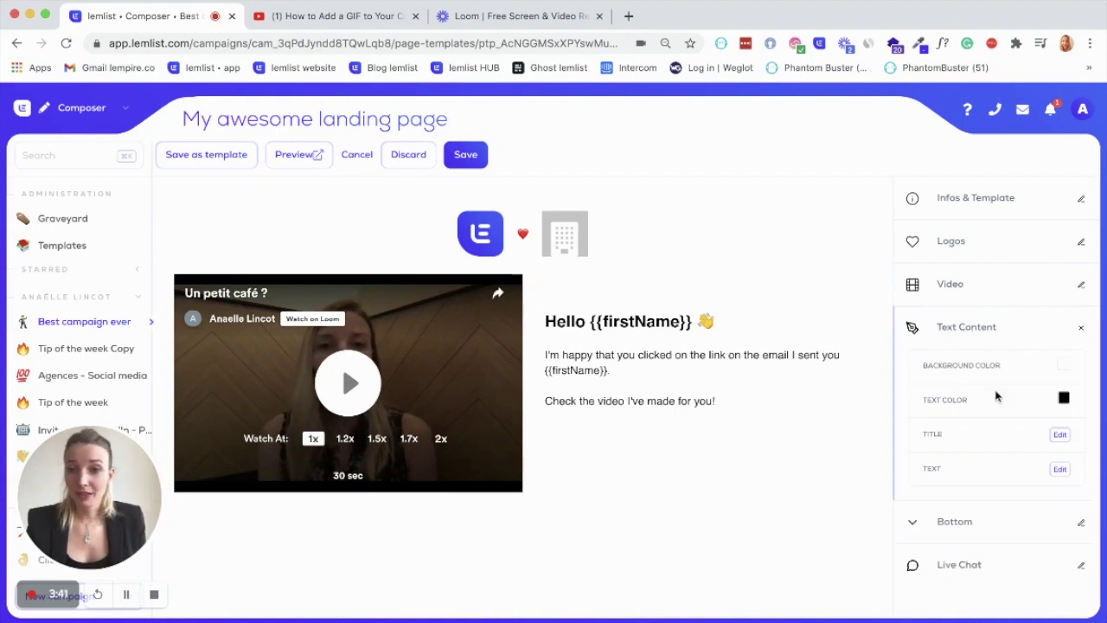
click(1065, 367)
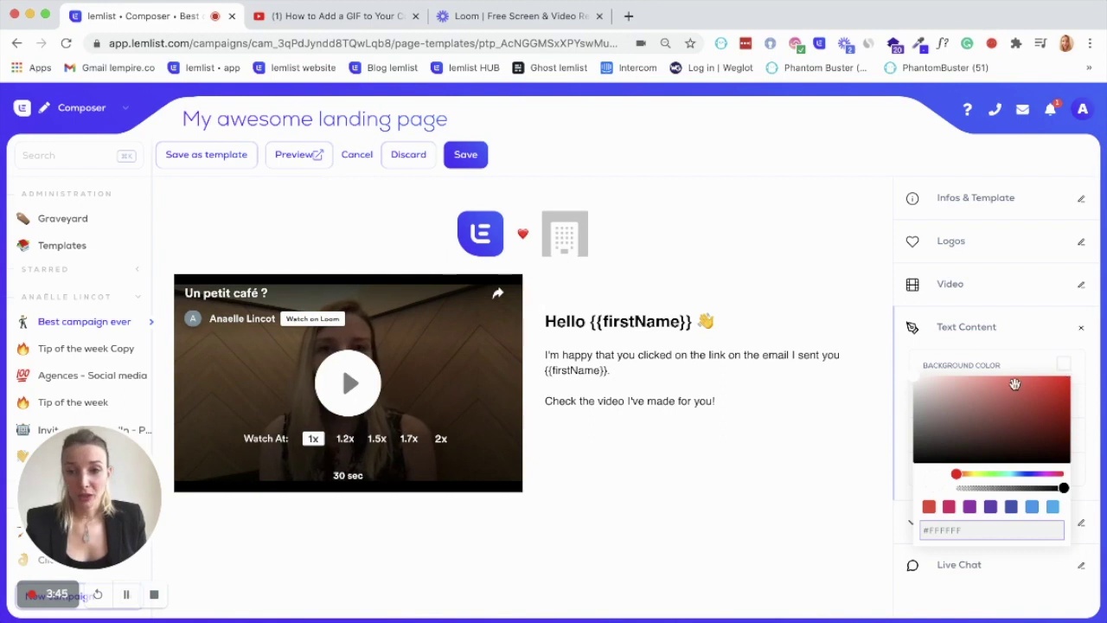
click(991, 403)
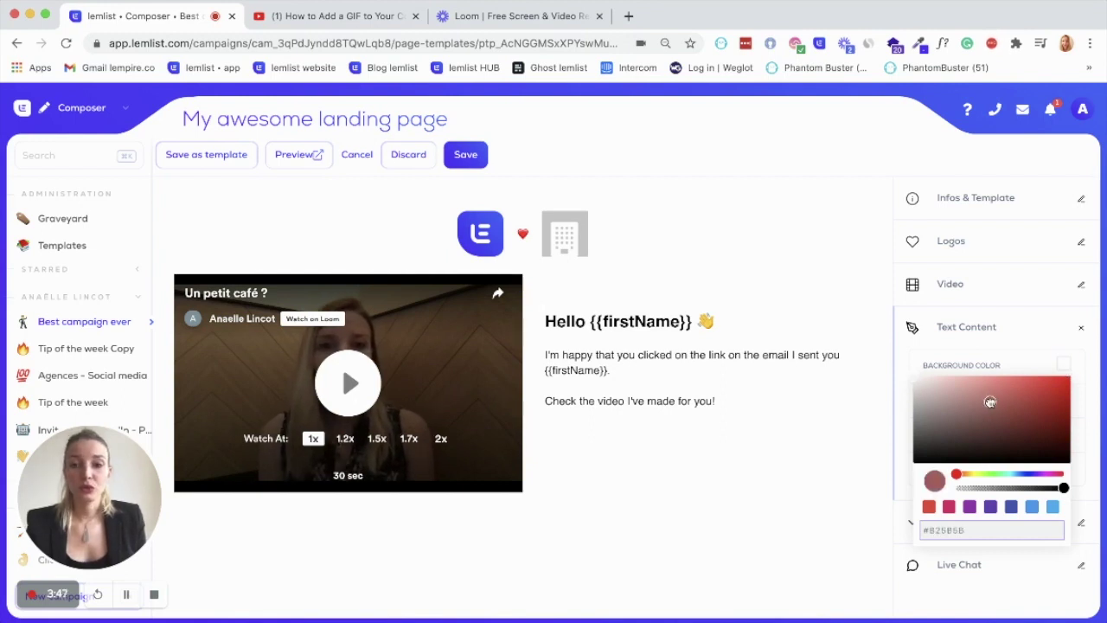
click(991, 474)
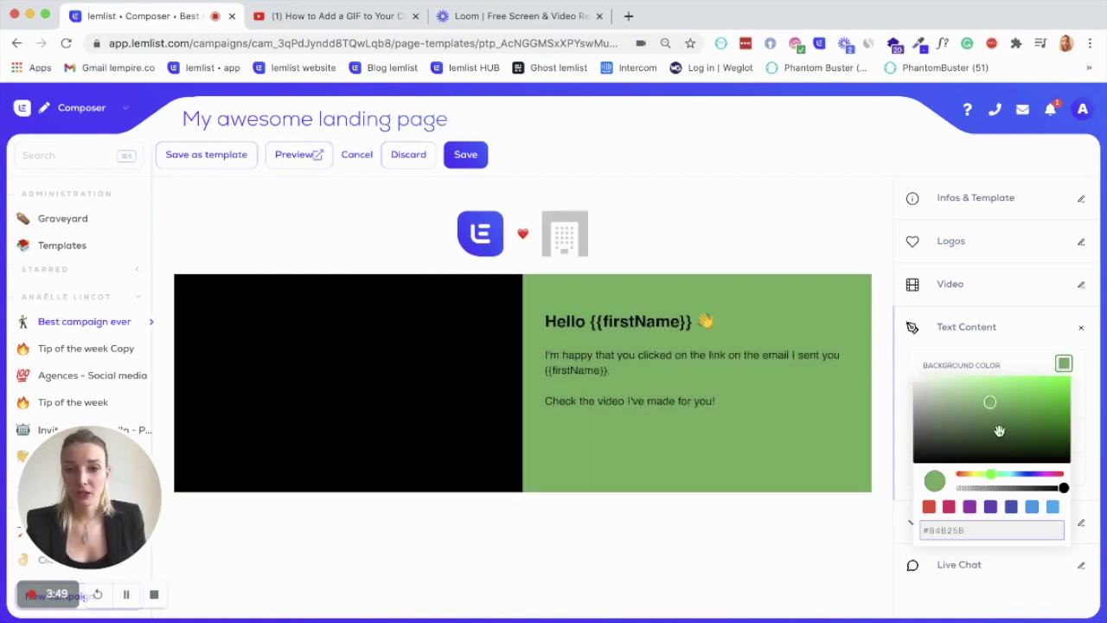
click(990, 401)
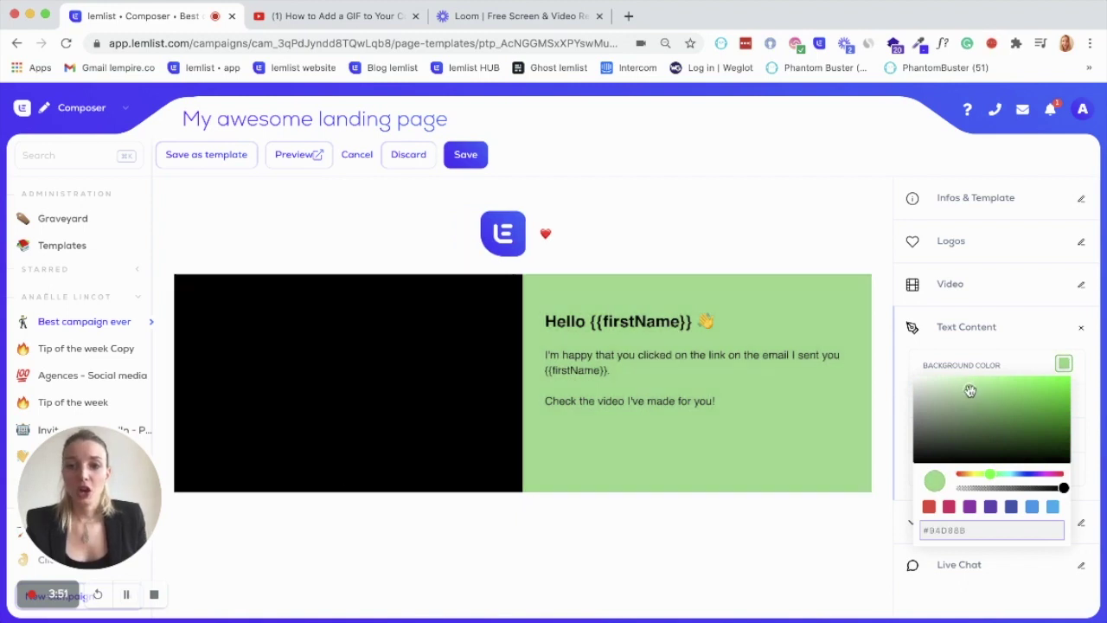
click(916, 383)
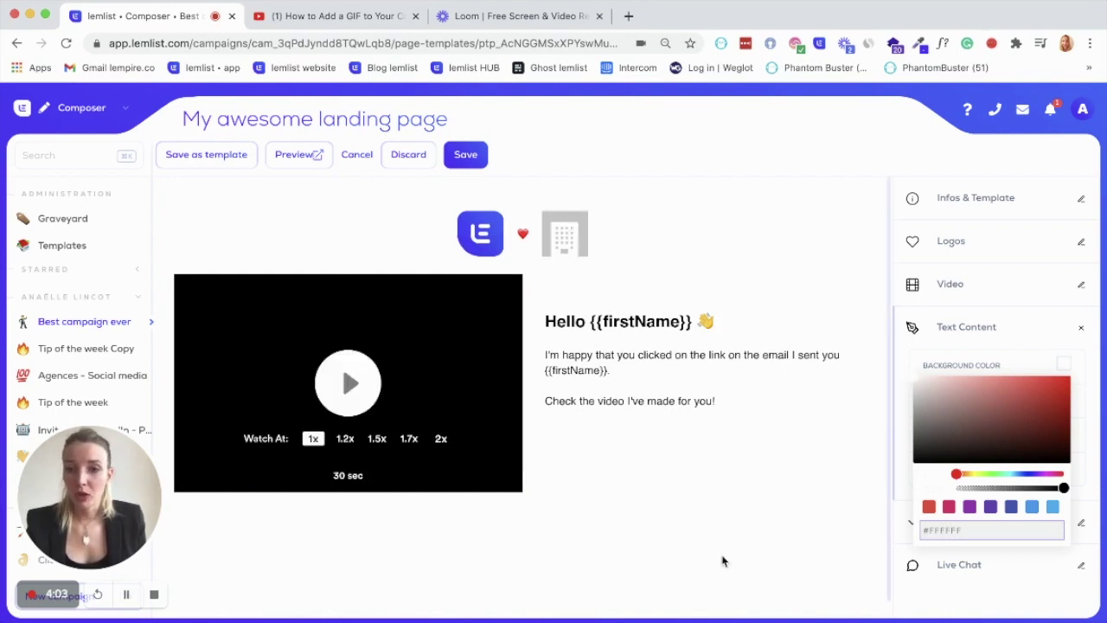
click(724, 562)
click(798, 535)
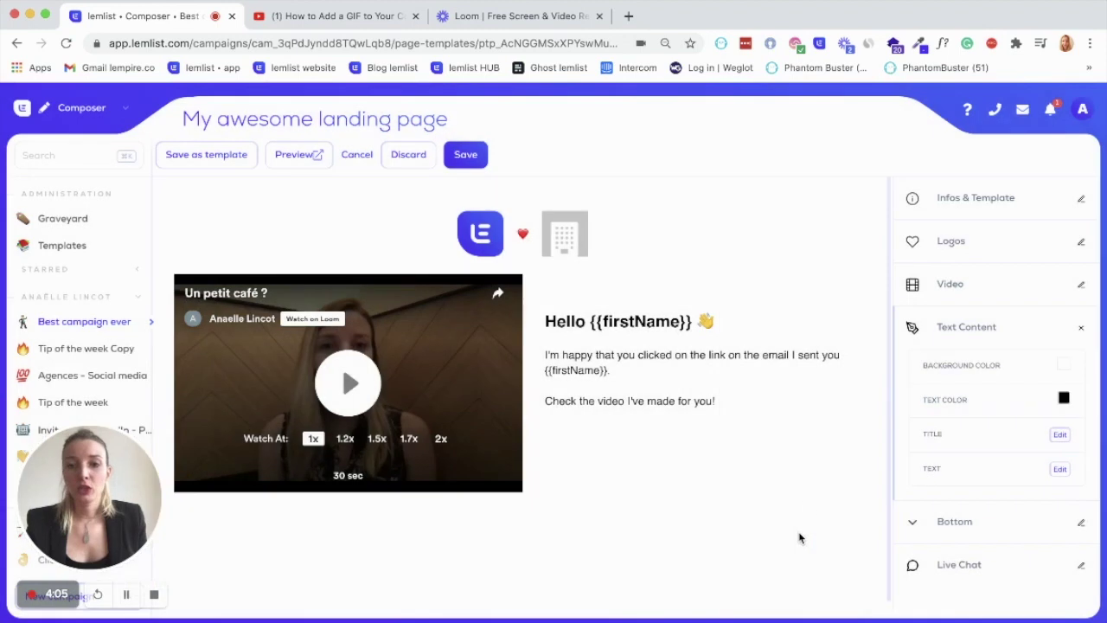
- Change the title greeting from Hello to 'Welcome {{firstName}}'
click(1059, 435)
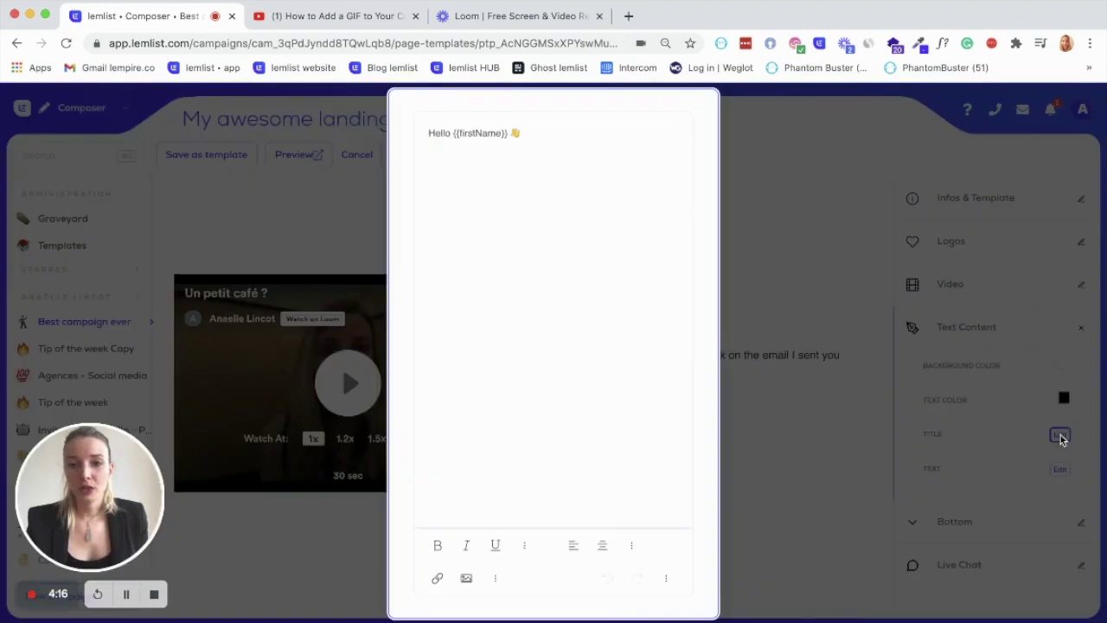
double_click(440, 134)
text(Welcome)
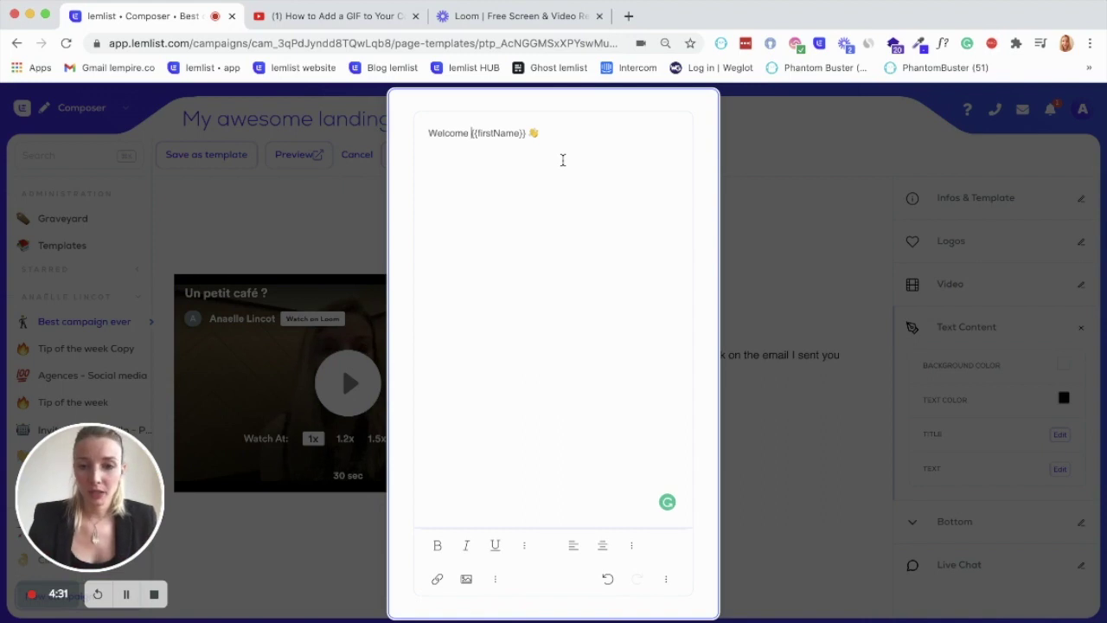
click(803, 435)
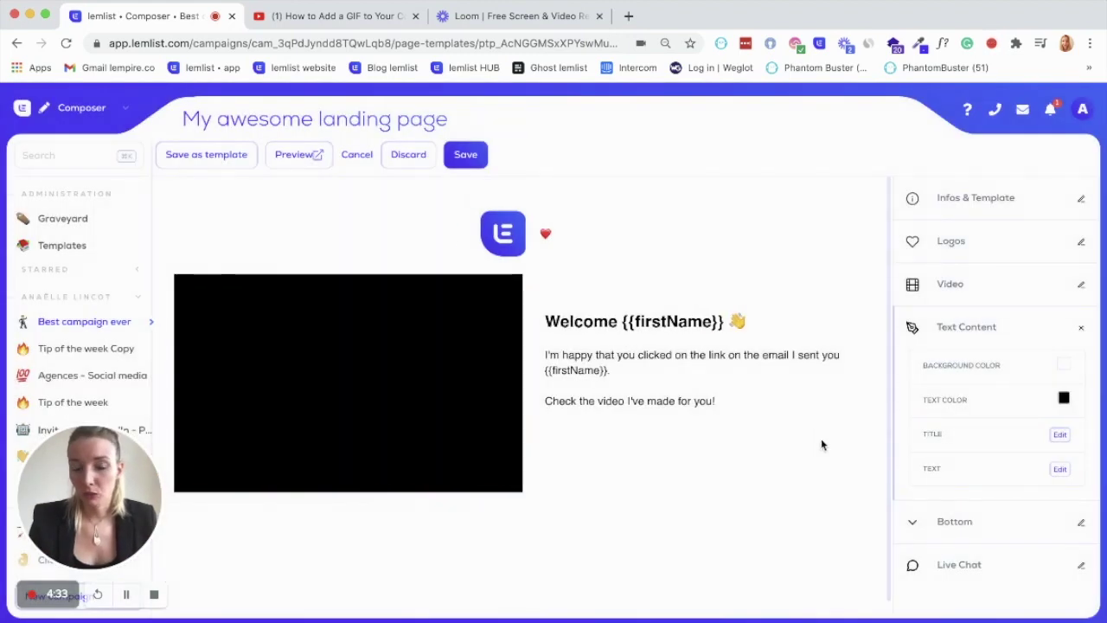
- Review the body text without changes, then expand the Bottom section settings
click(1060, 469)
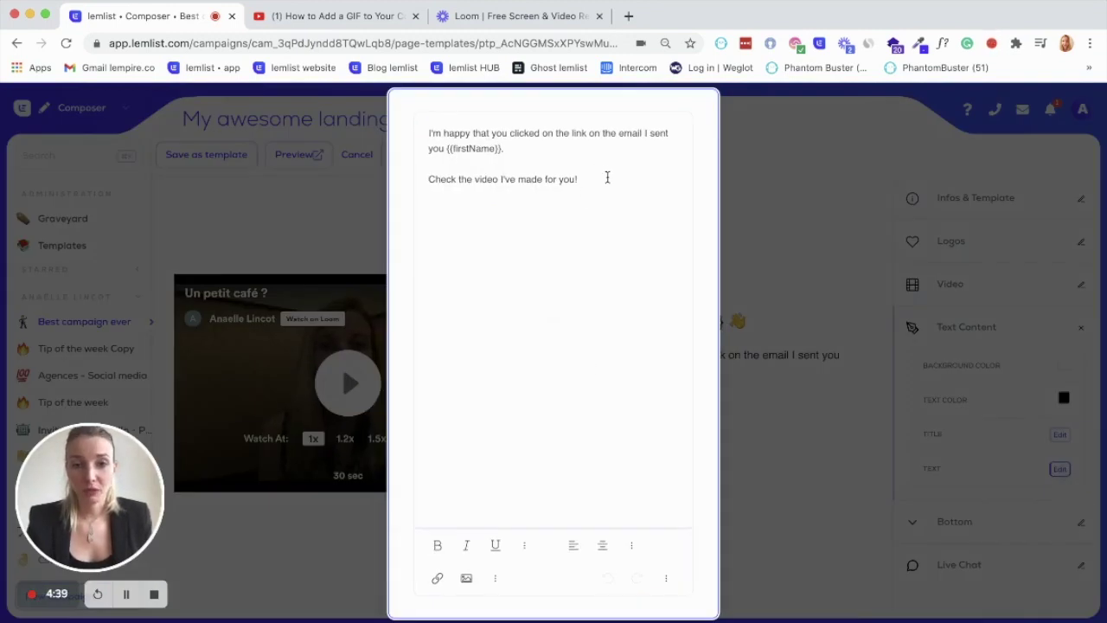
click(784, 438)
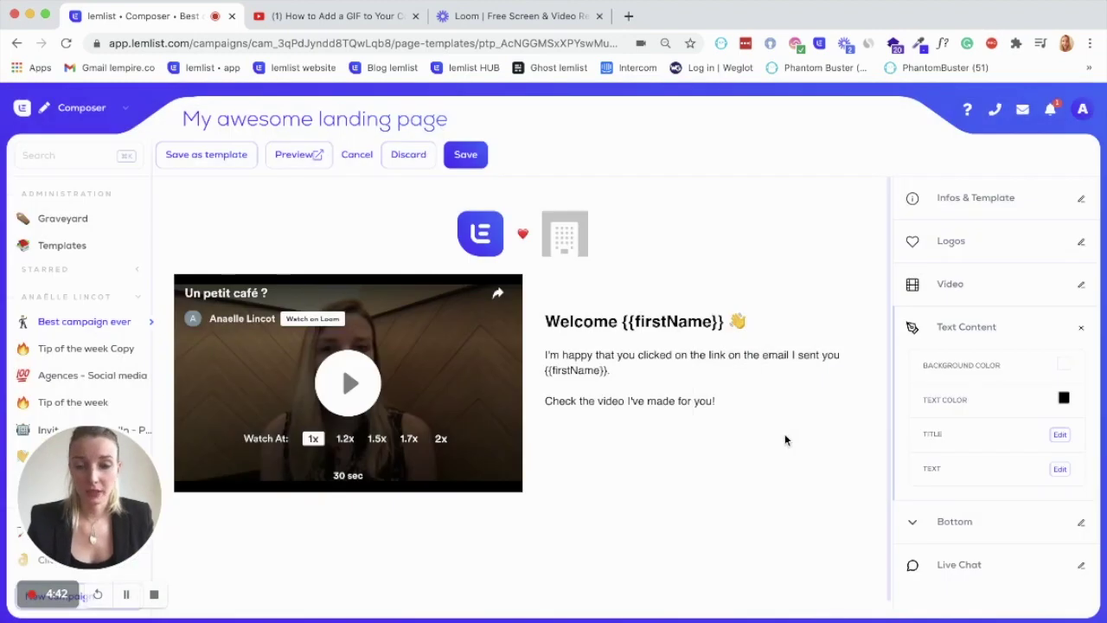
click(954, 330)
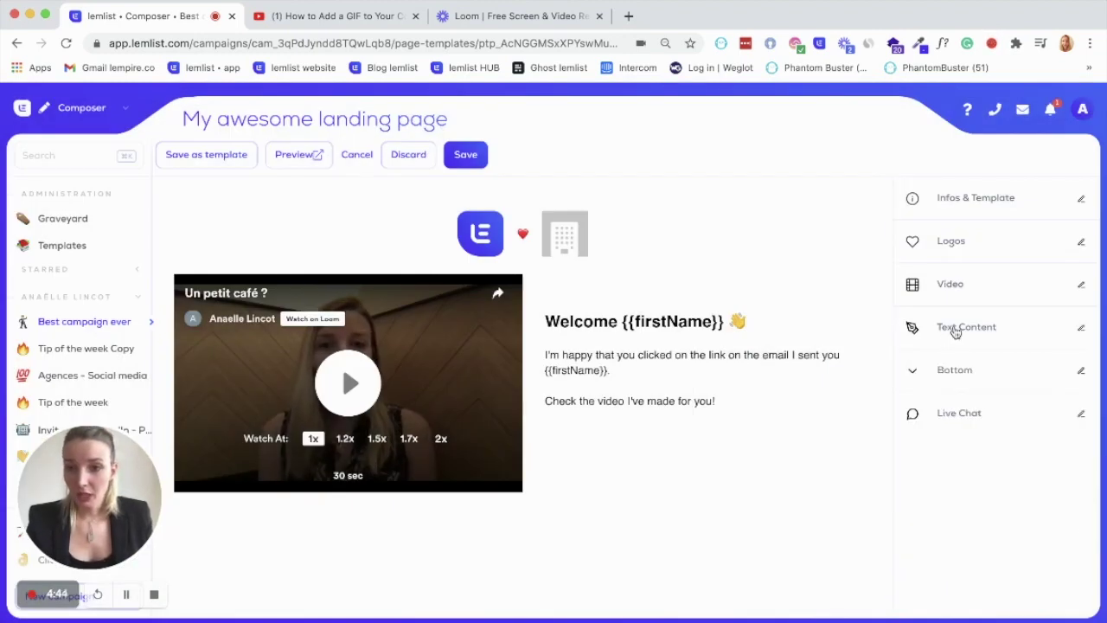
click(972, 372)
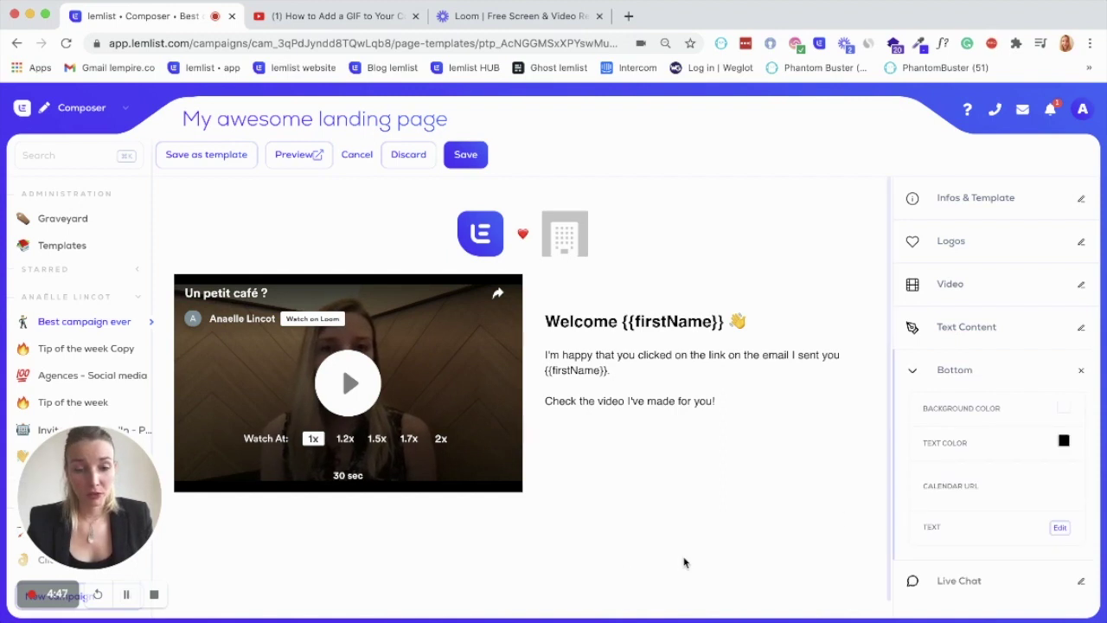
- Paste the Calendly link as the Calendar URL and check the '30 Minutes - Visio' embed
scroll(334, 558, down, 1)
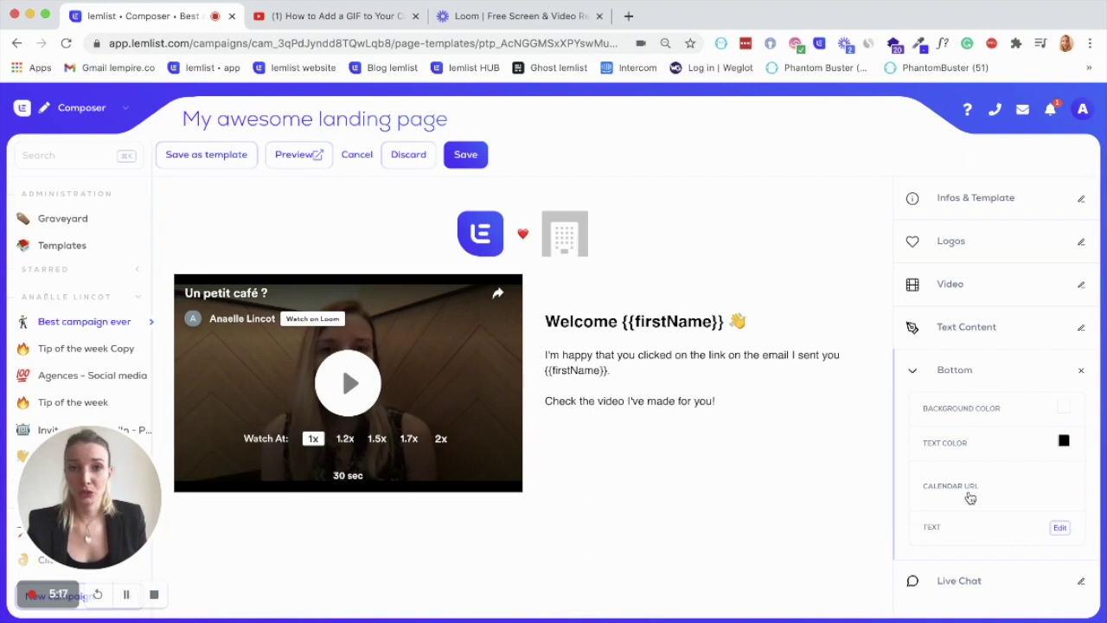
click(952, 498)
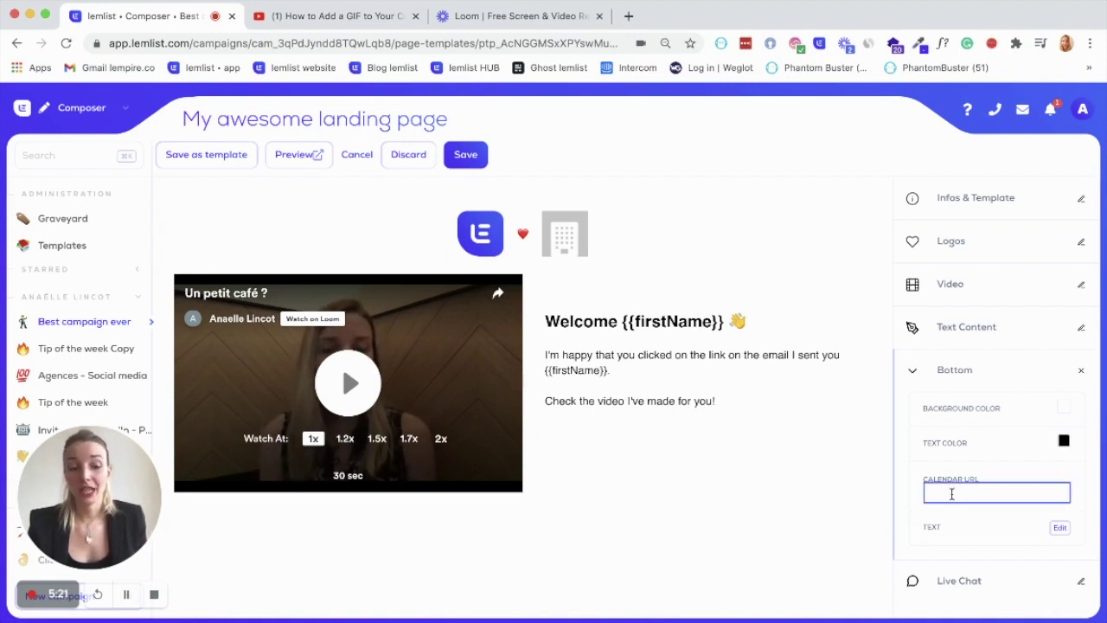
key(ctrl+v)
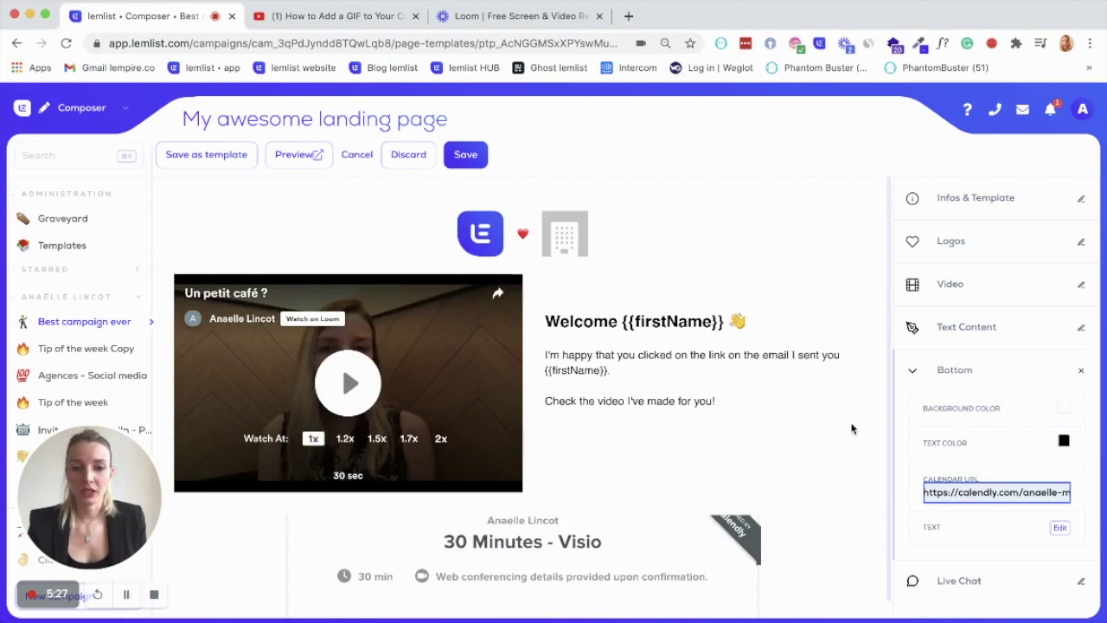
scroll(851, 426, down, 3)
scroll(850, 425, down, 1)
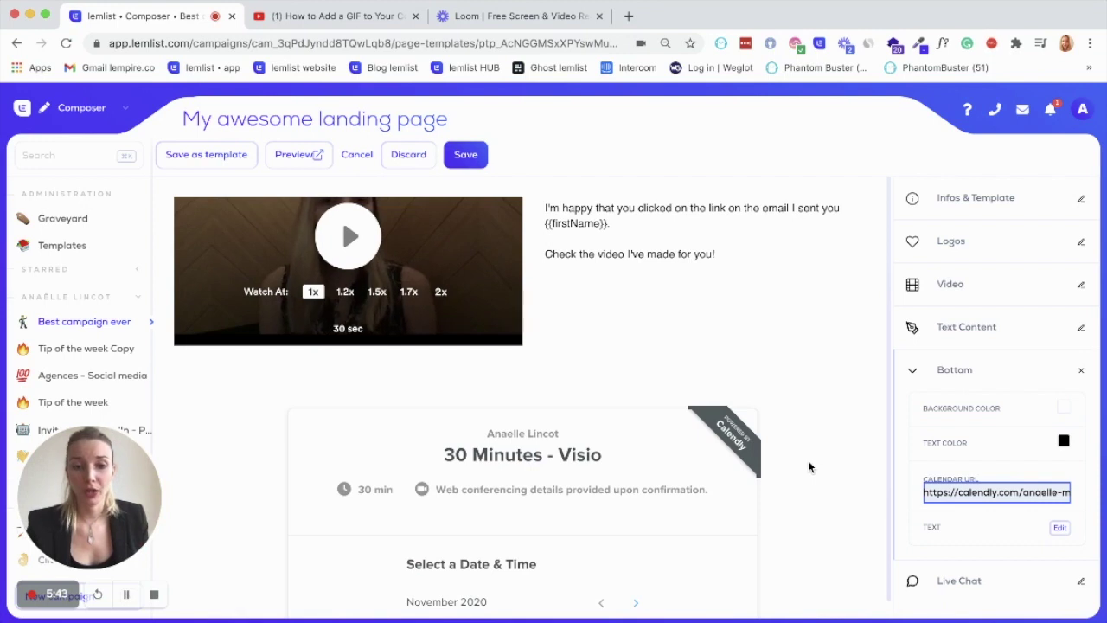
scroll(826, 530, down, 2)
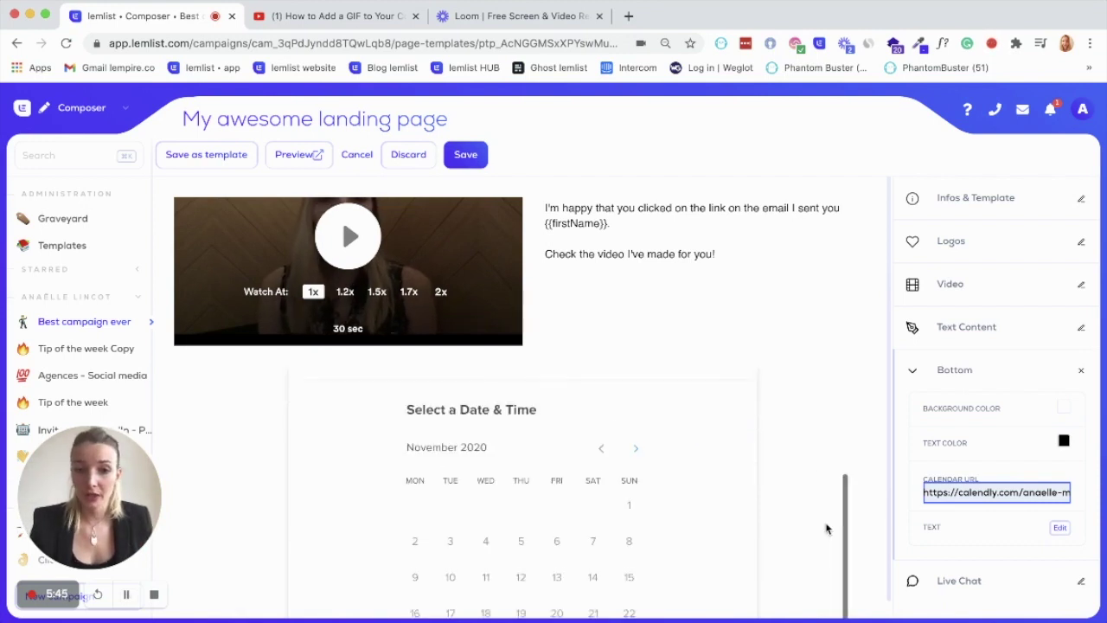
scroll(597, 531, up, 2)
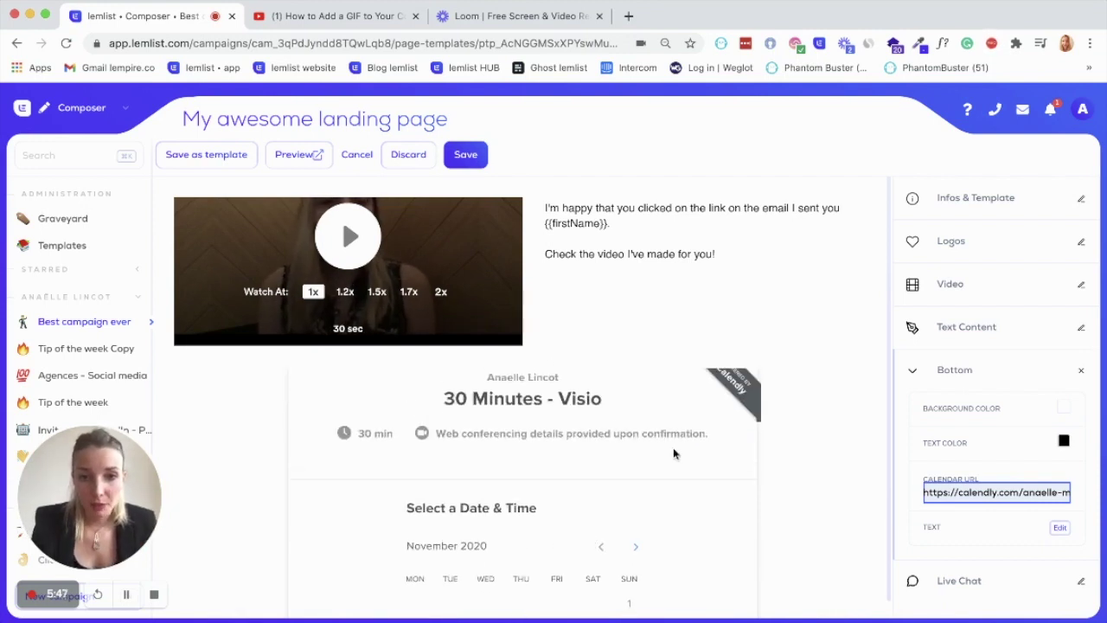
scroll(815, 487, up, 1)
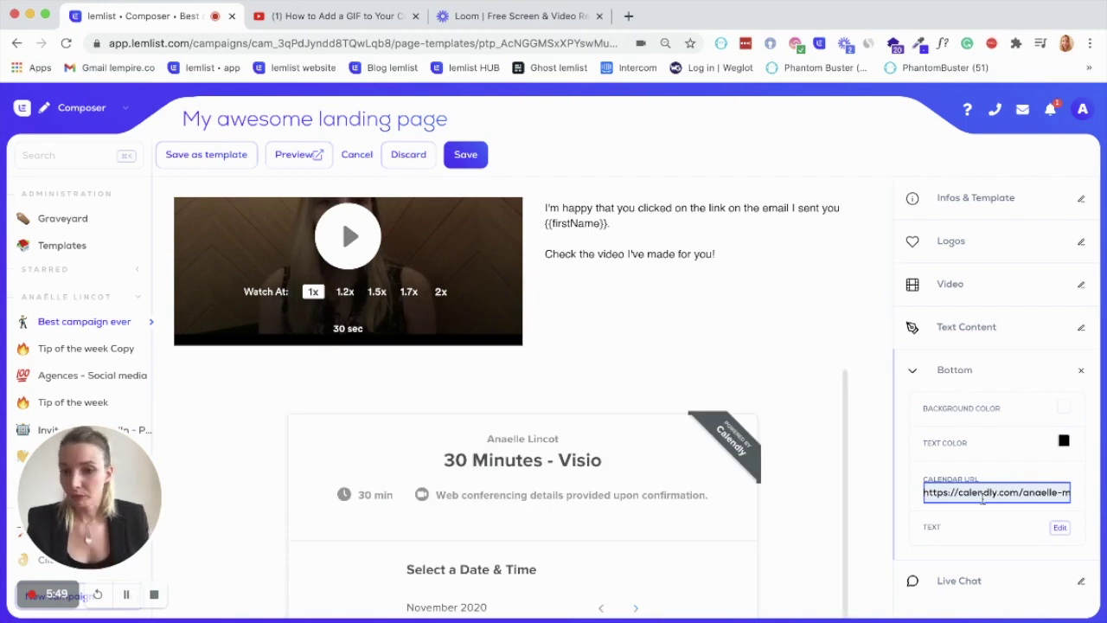
click(975, 367)
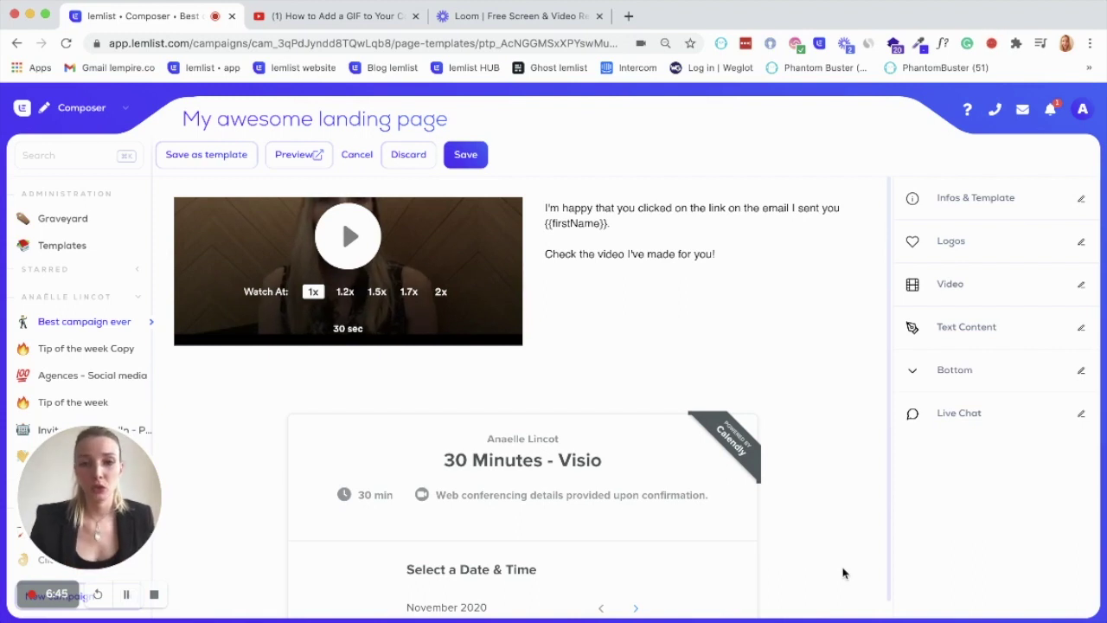
scroll(843, 412, up, 3)
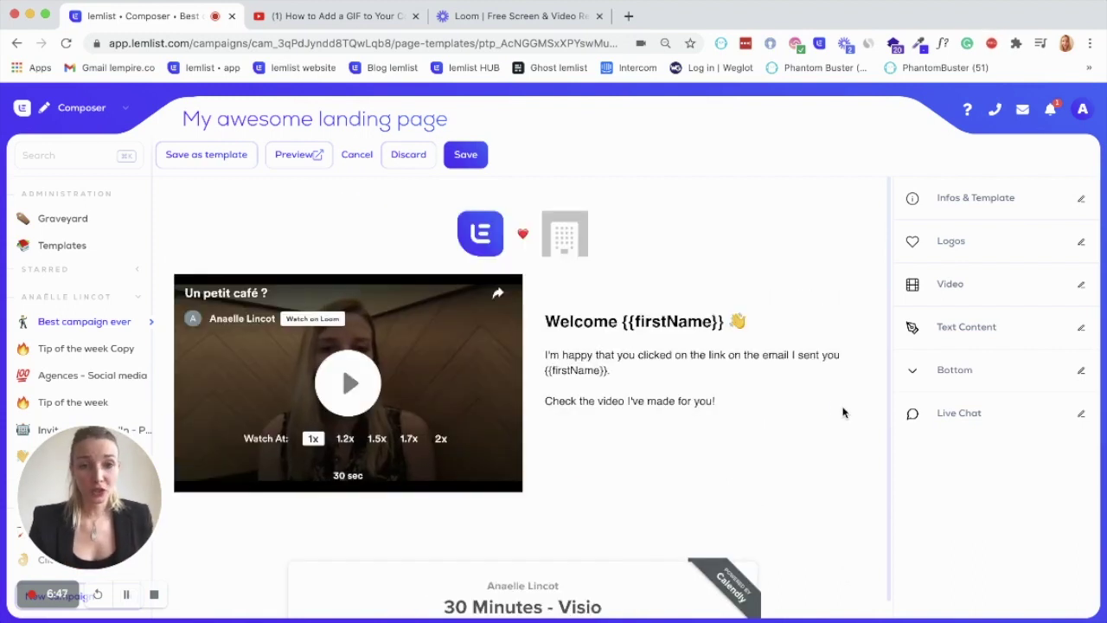
- Save the 'My awesome landing page' template
click(467, 156)
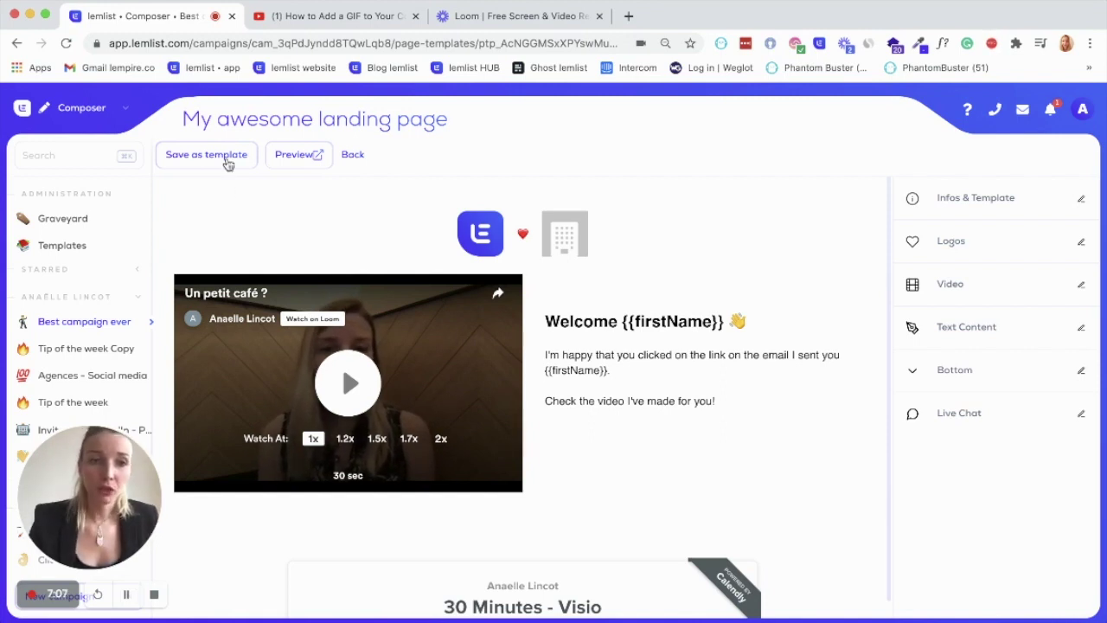
- Preview the landing page live in a new tab, then return to the Composer tab
click(317, 157)
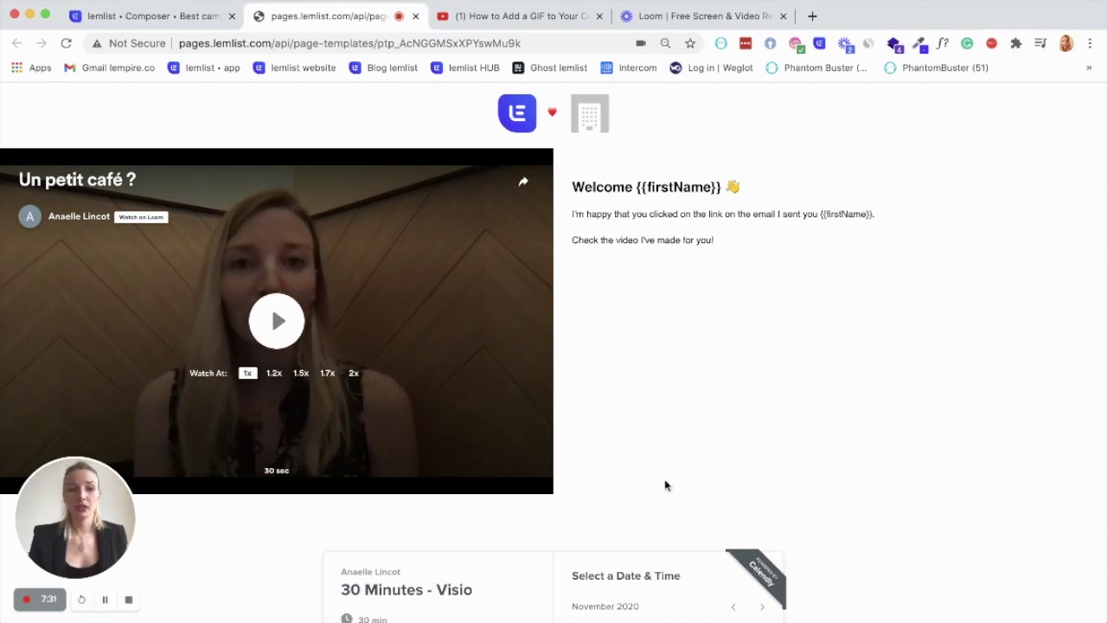
click(111, 17)
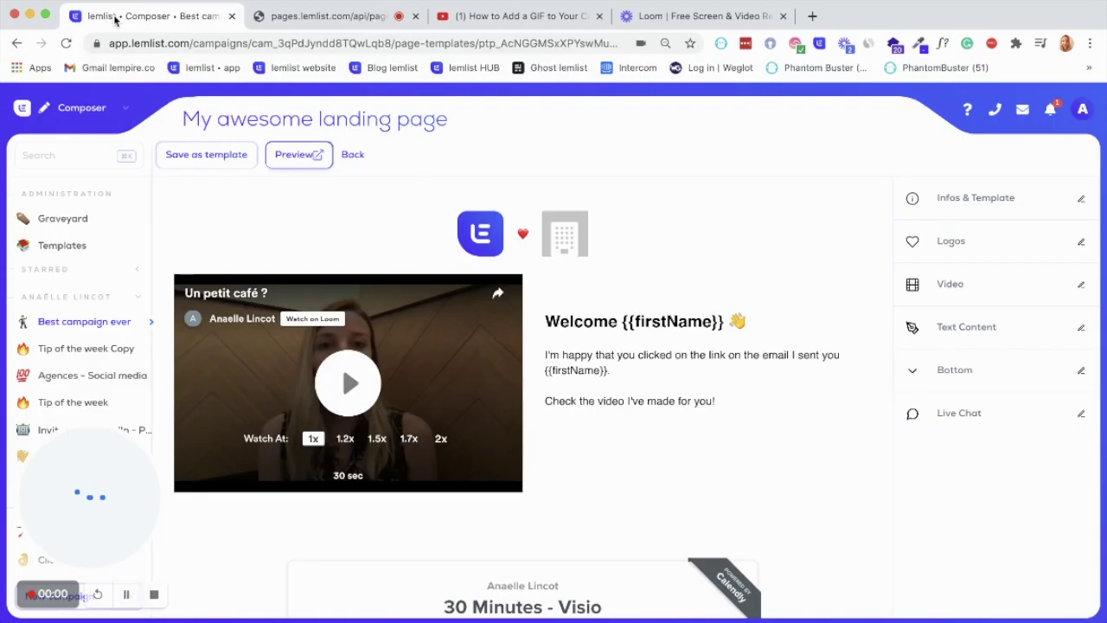
click(353, 158)
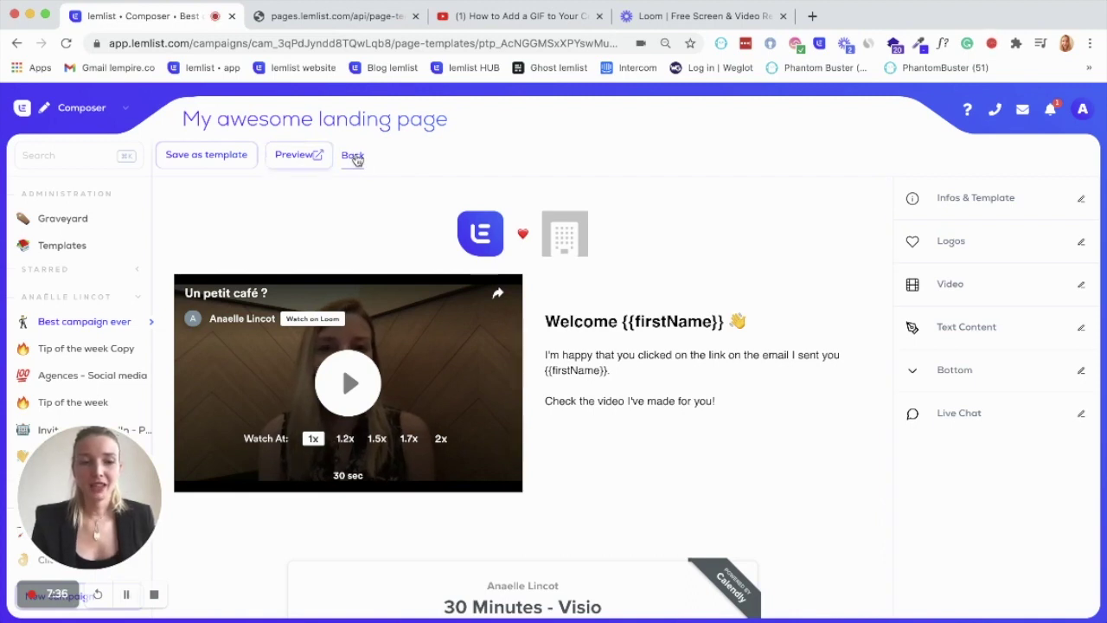
- Go from Schedules back to Sequences and start editing the Step 1 email's picture
click(362, 156)
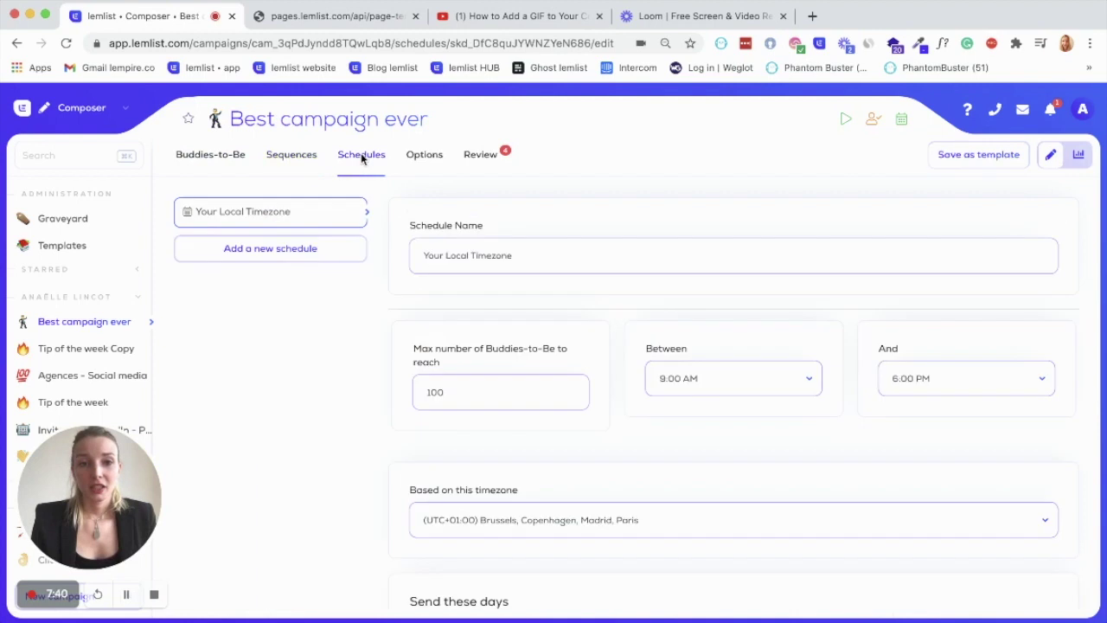
click(287, 155)
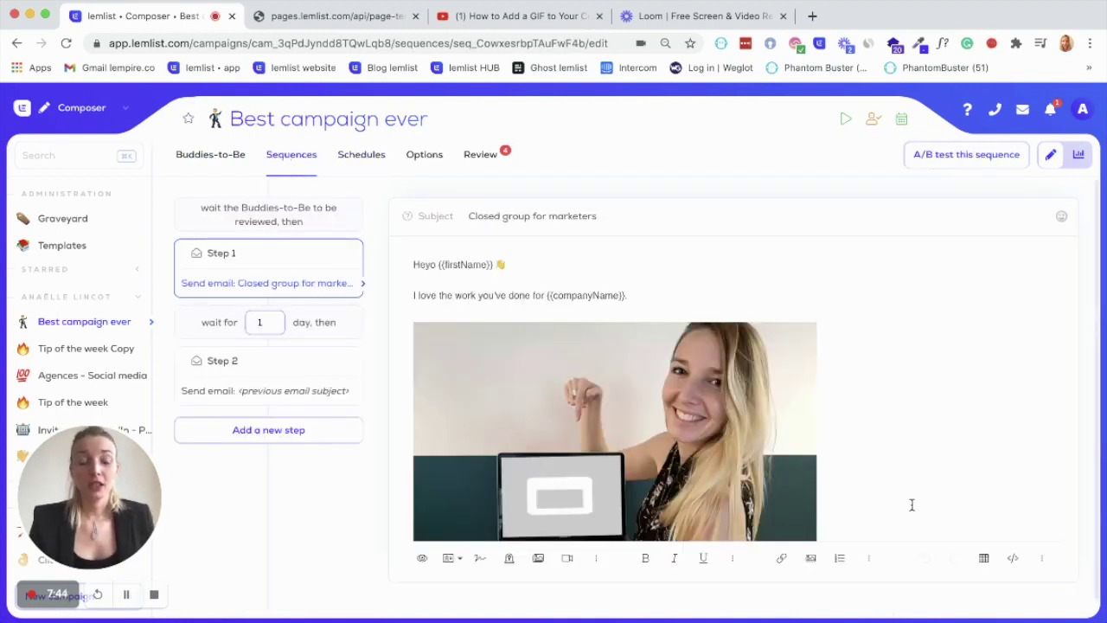
scroll(911, 504, down, 2)
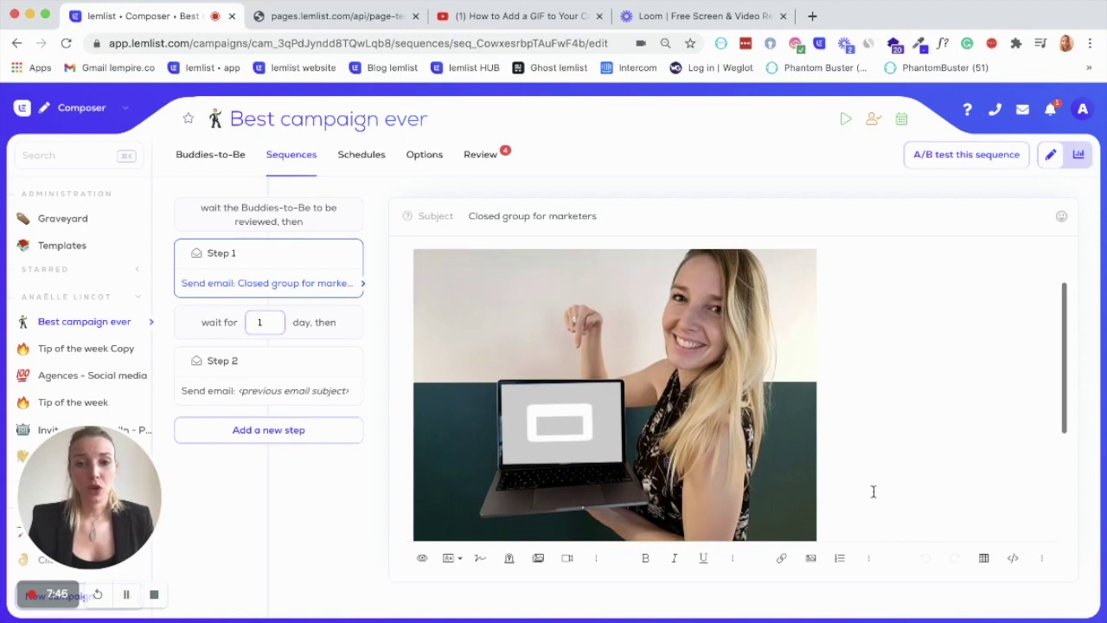
mouse_move(619, 438)
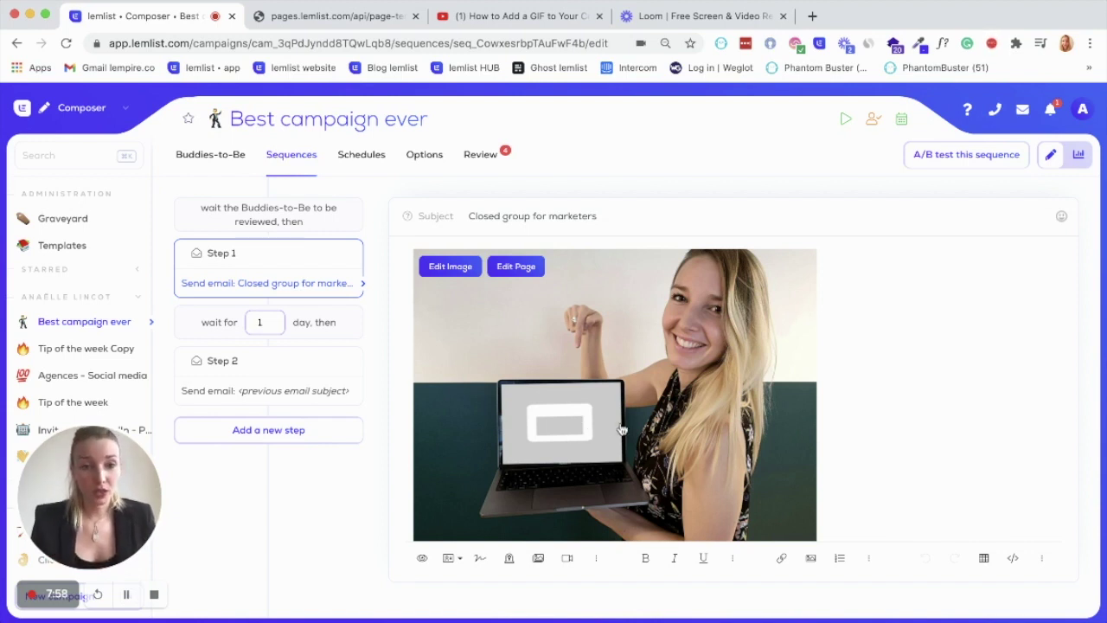
scroll(621, 430, up, 1)
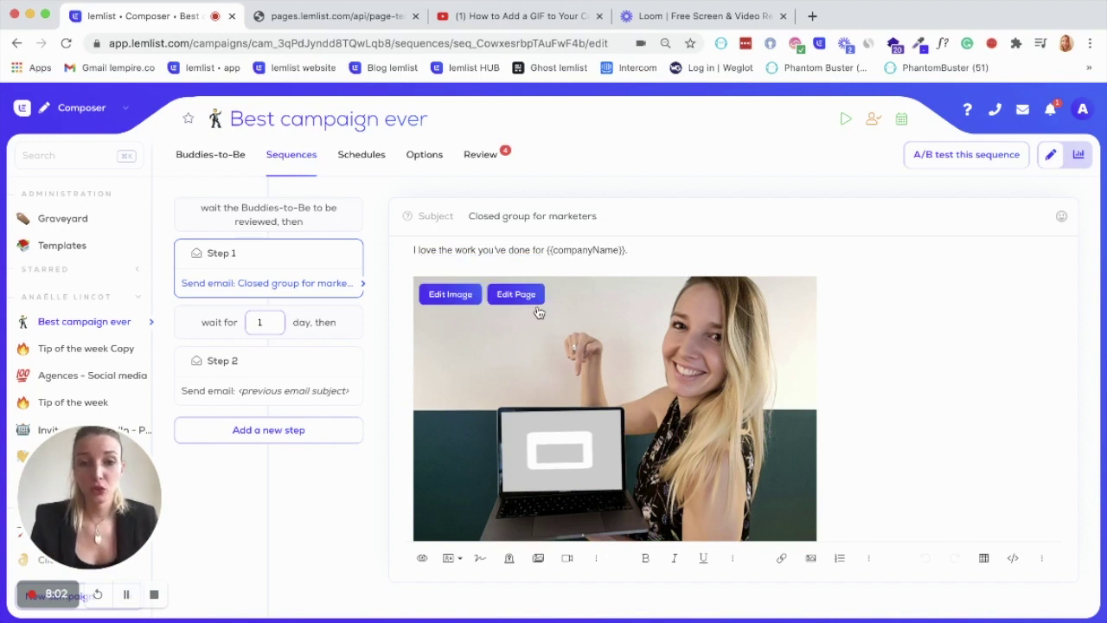
click(456, 296)
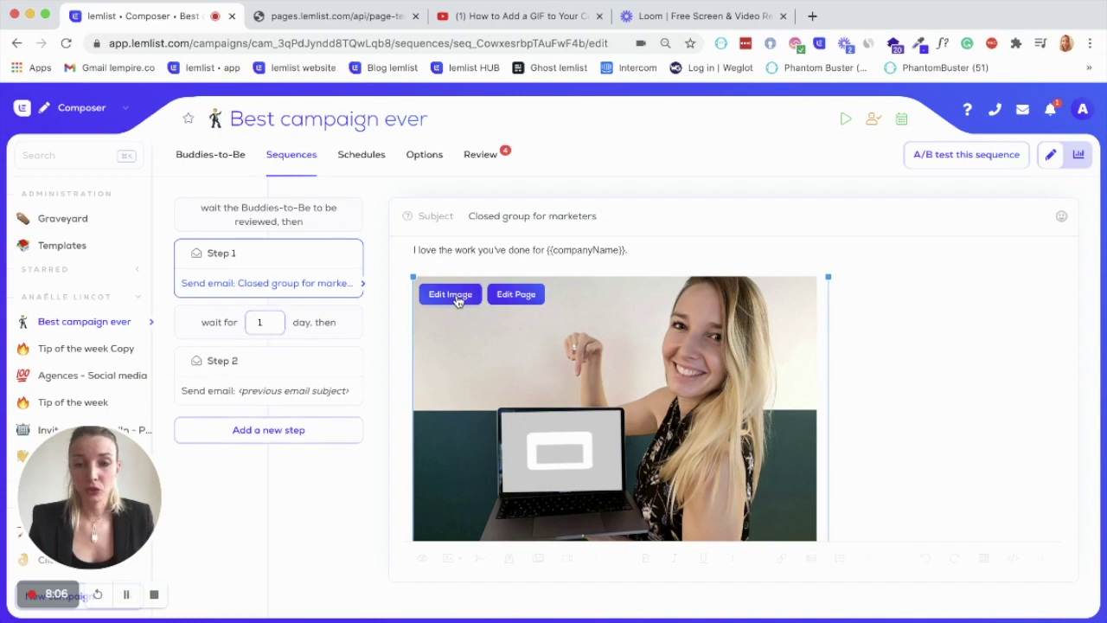
- Upload the play-button PNG as an image layer, shrink it onto the laptop screen, and save
click(456, 296)
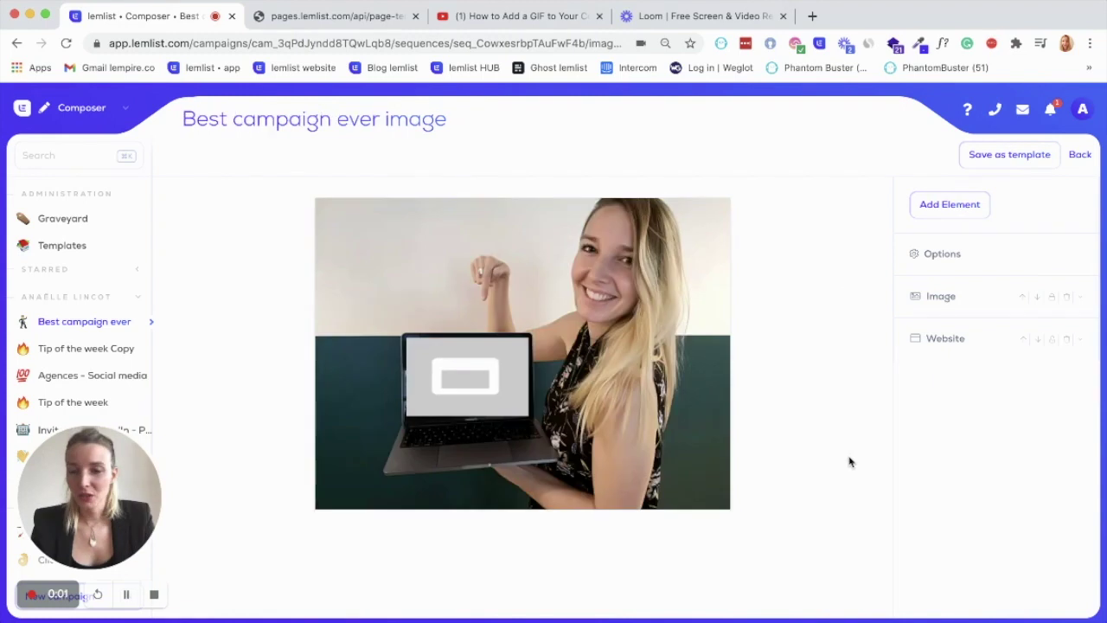
click(950, 206)
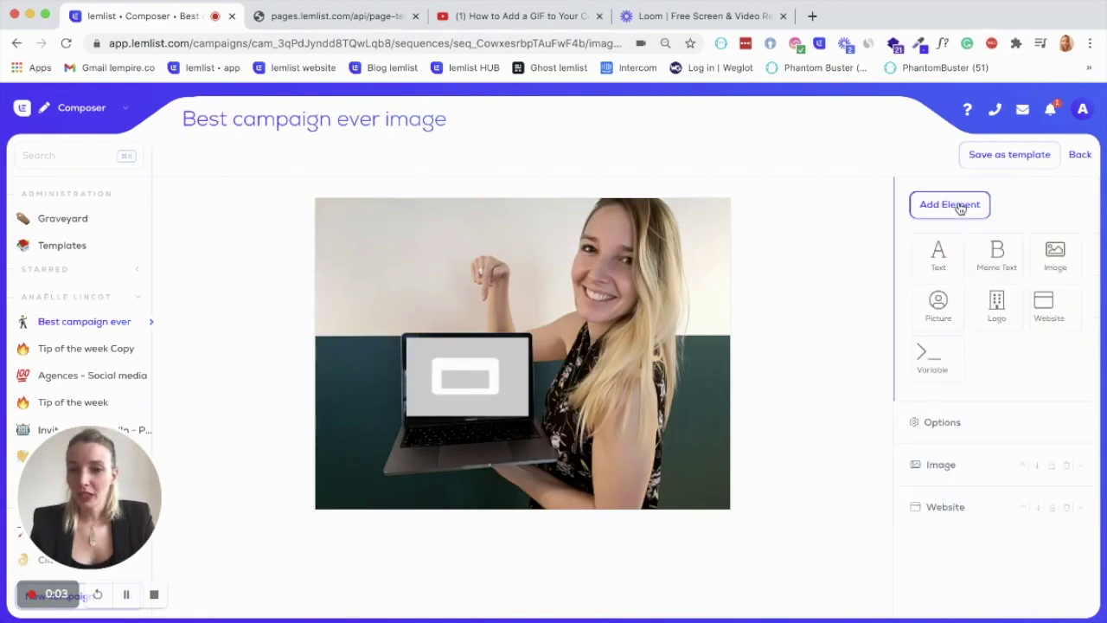
click(1054, 255)
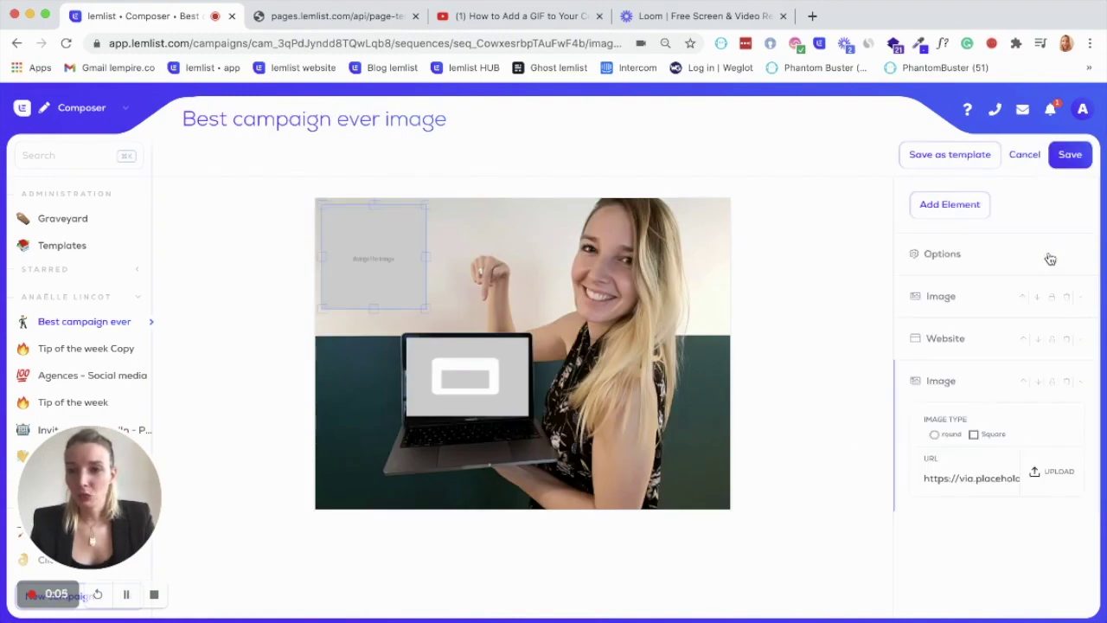
click(1054, 473)
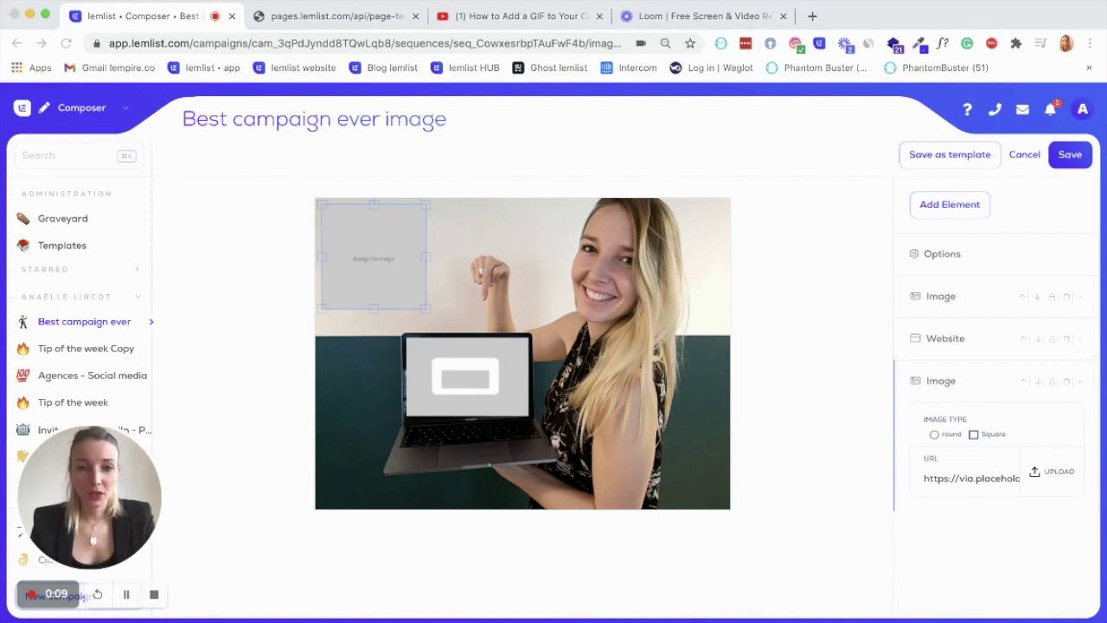
double_click(421, 206)
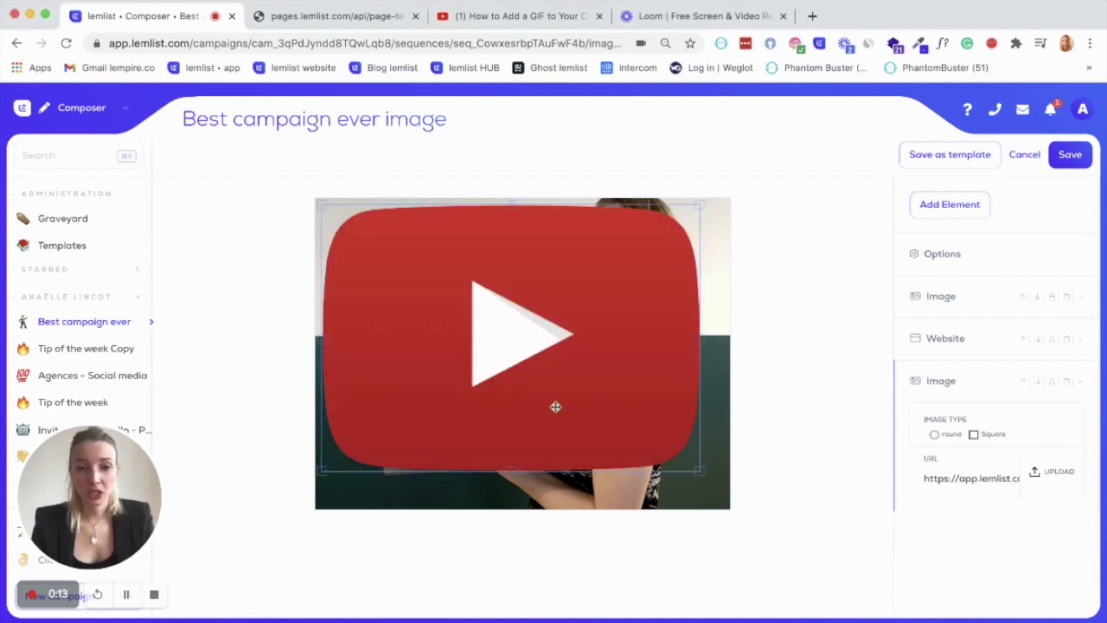
drag(699, 205, 414, 369)
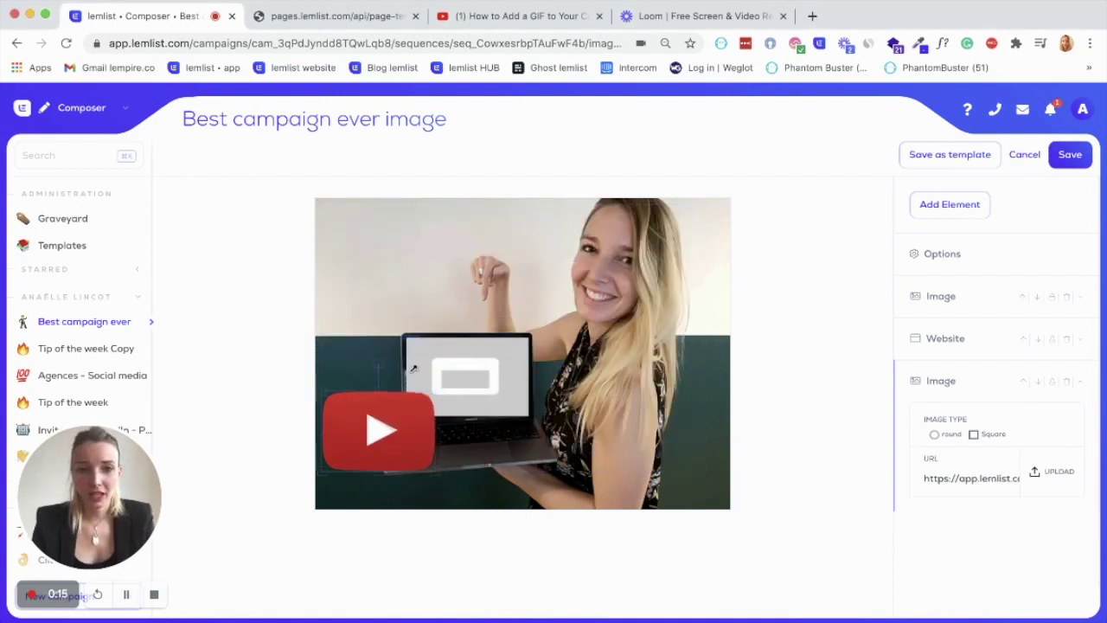
drag(367, 432, 498, 344)
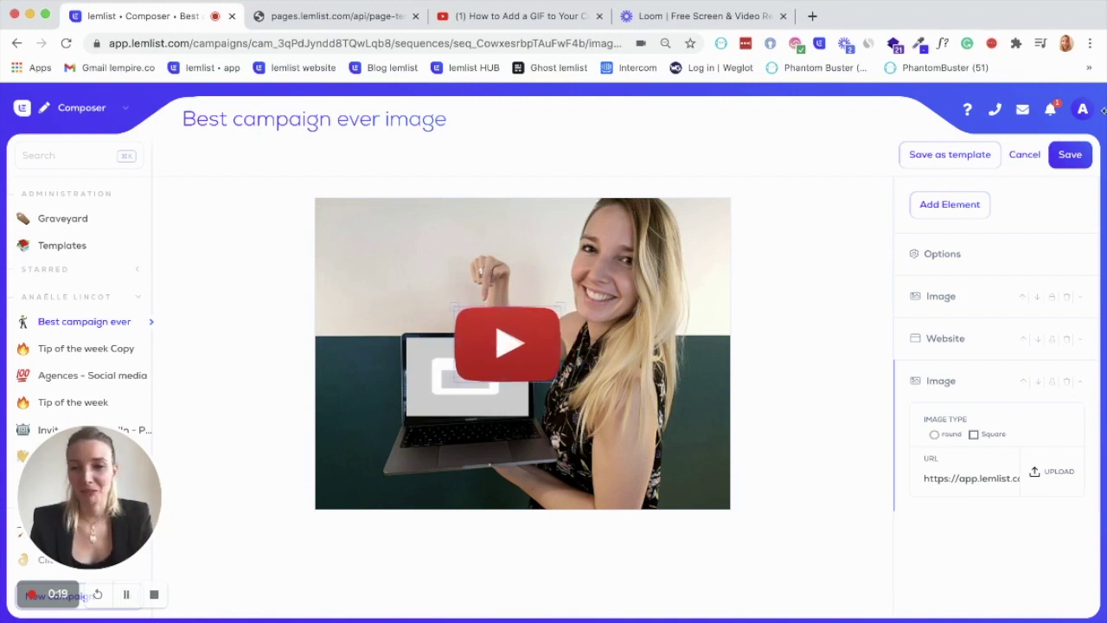
click(1070, 154)
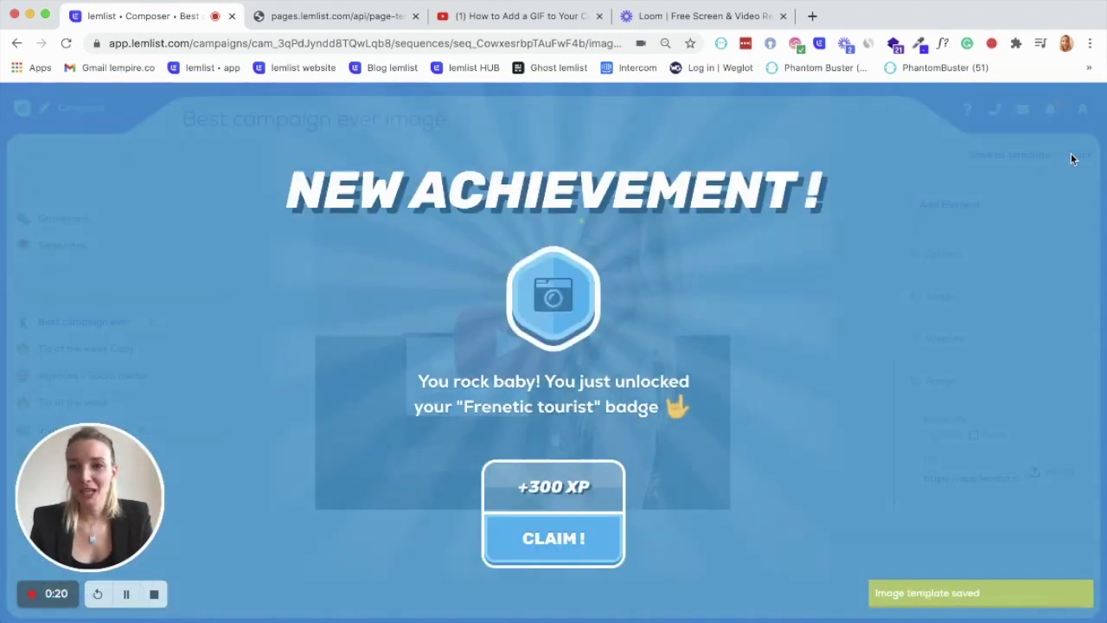
click(558, 539)
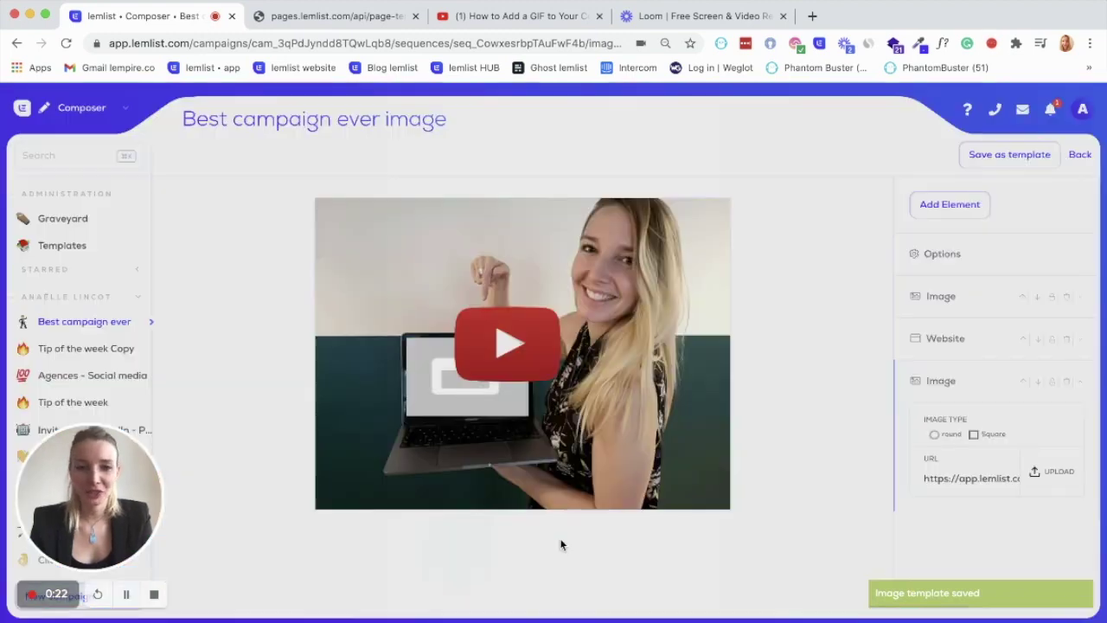
- Return to the campaign and step through its Schedules and Options tabs
click(1079, 156)
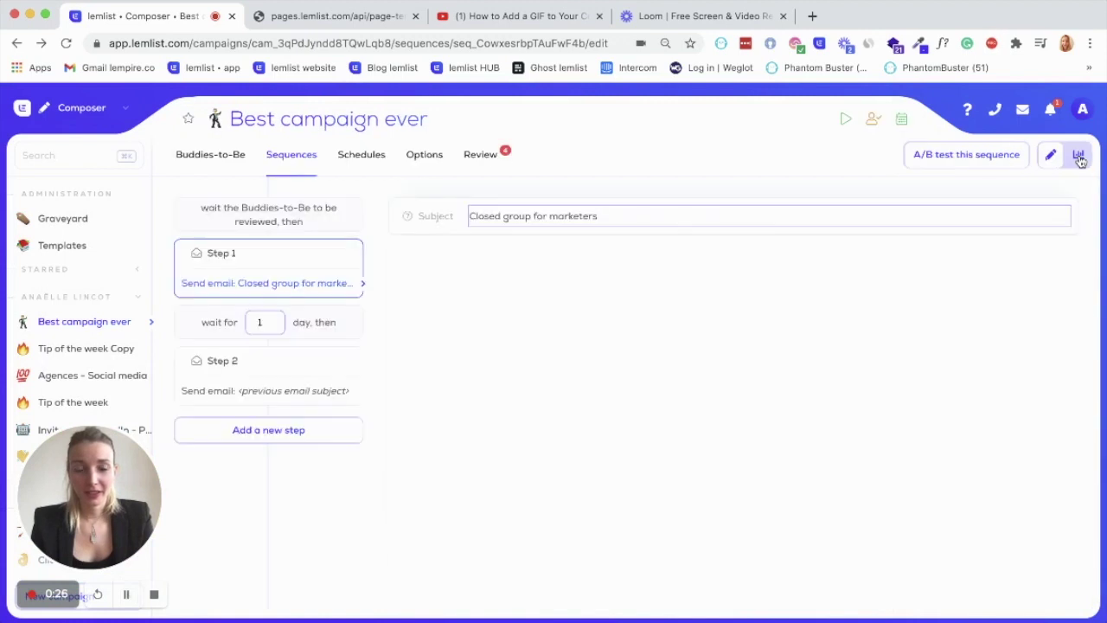
scroll(959, 427, down, 2)
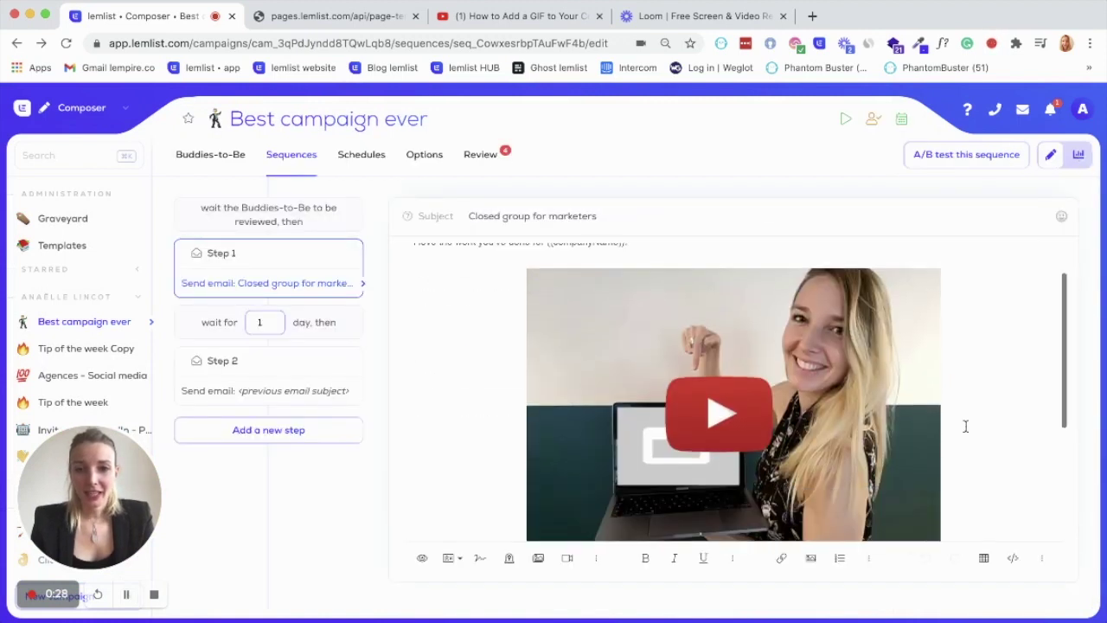
click(356, 157)
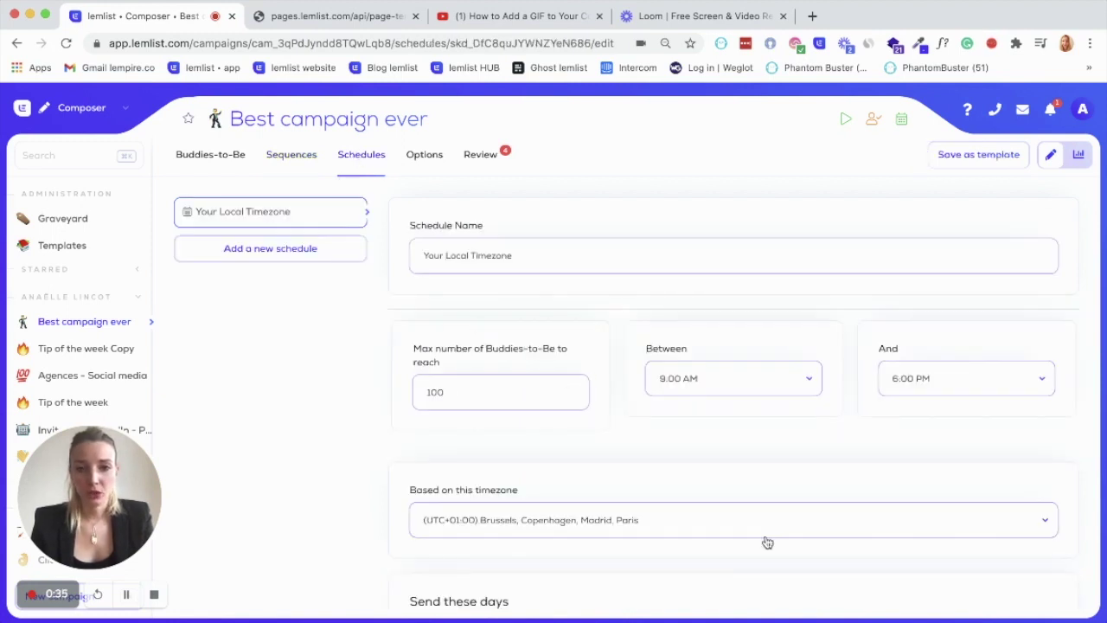
click(425, 156)
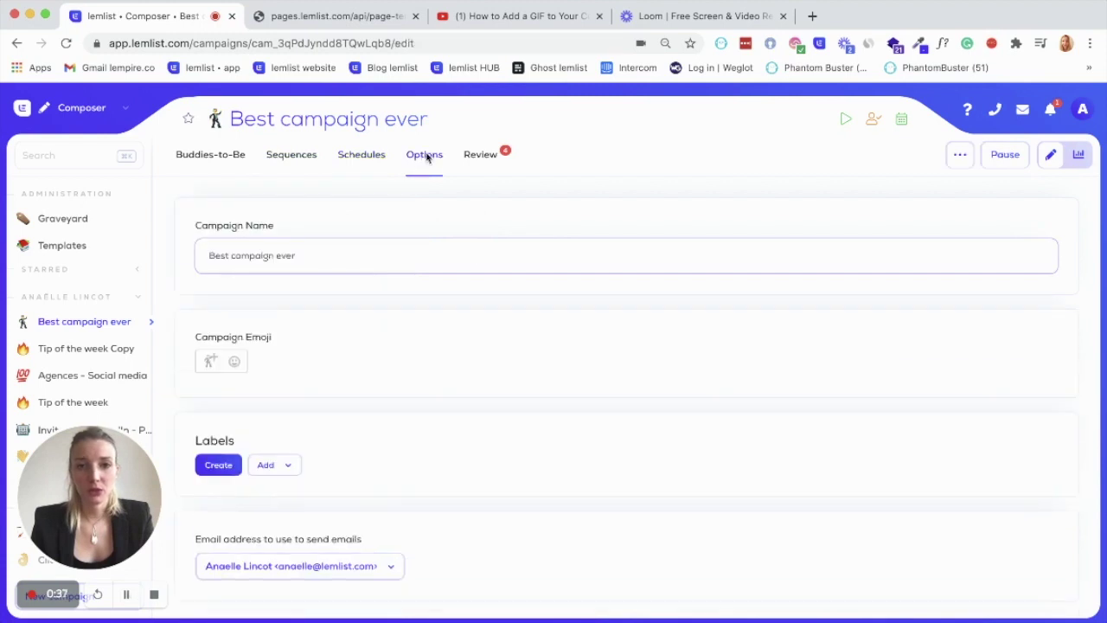
- Review the personalized email preview, then follow its play-button image to the Loom video landing page
click(480, 155)
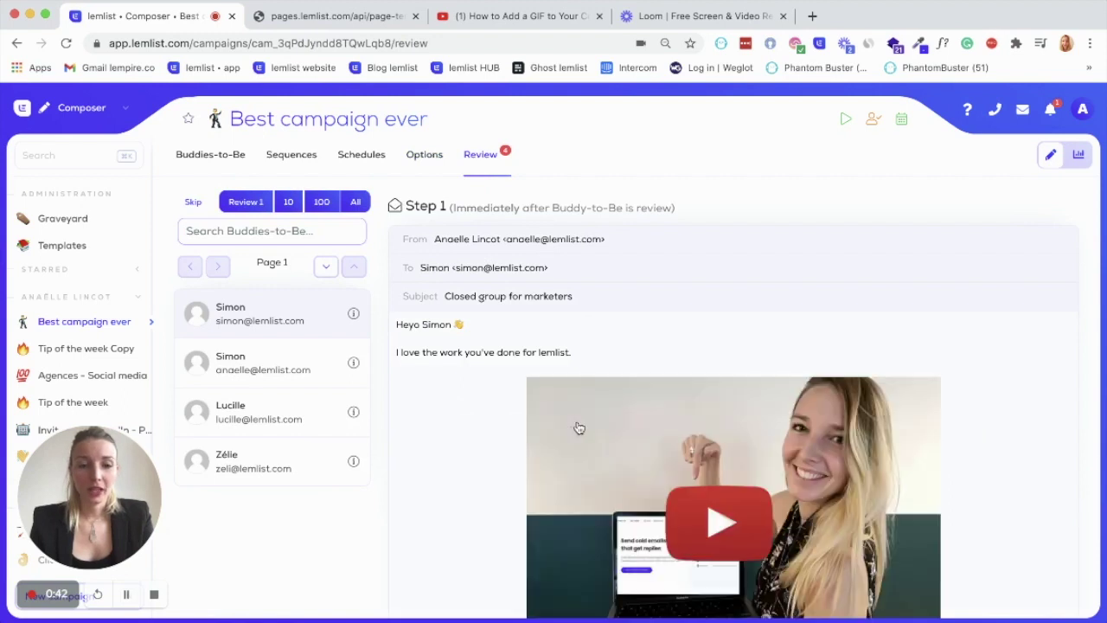
scroll(577, 427, down, 3)
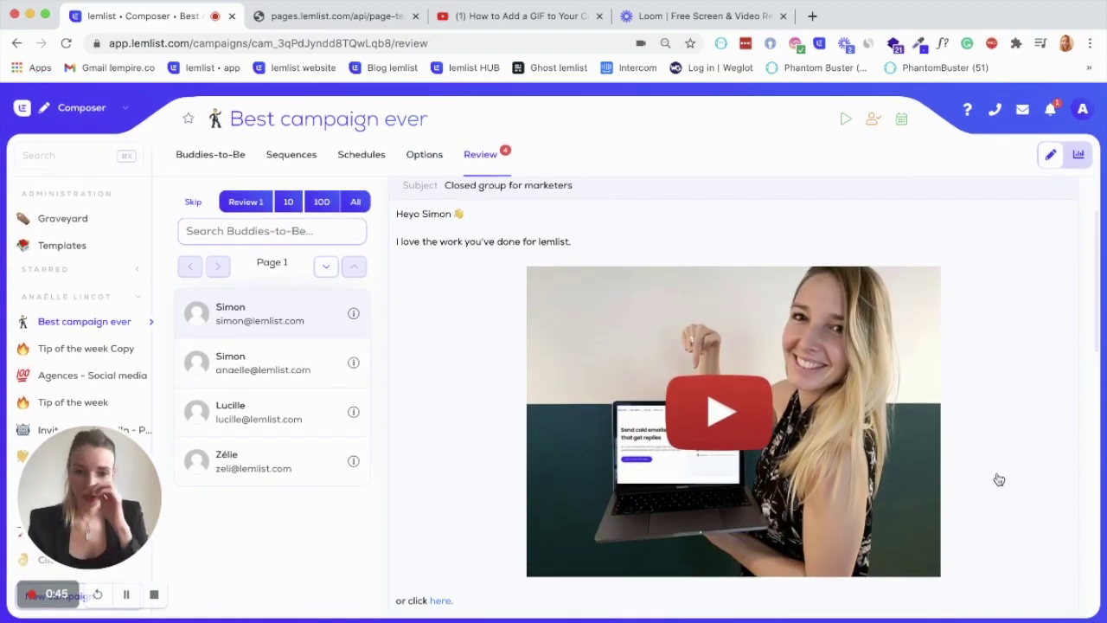
scroll(996, 495, down, 1)
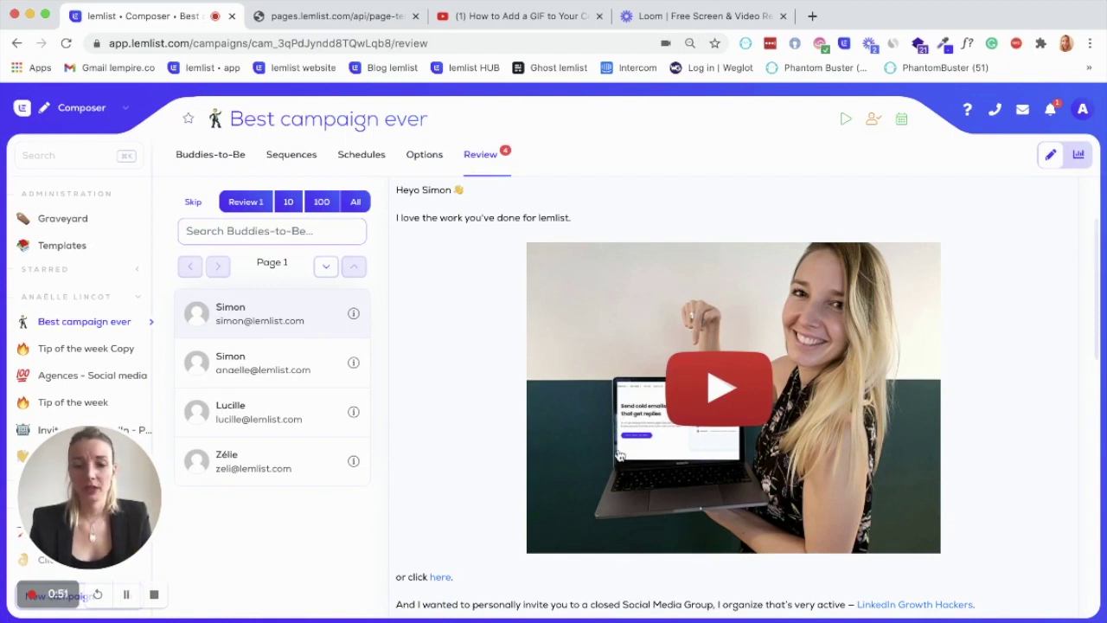
click(718, 392)
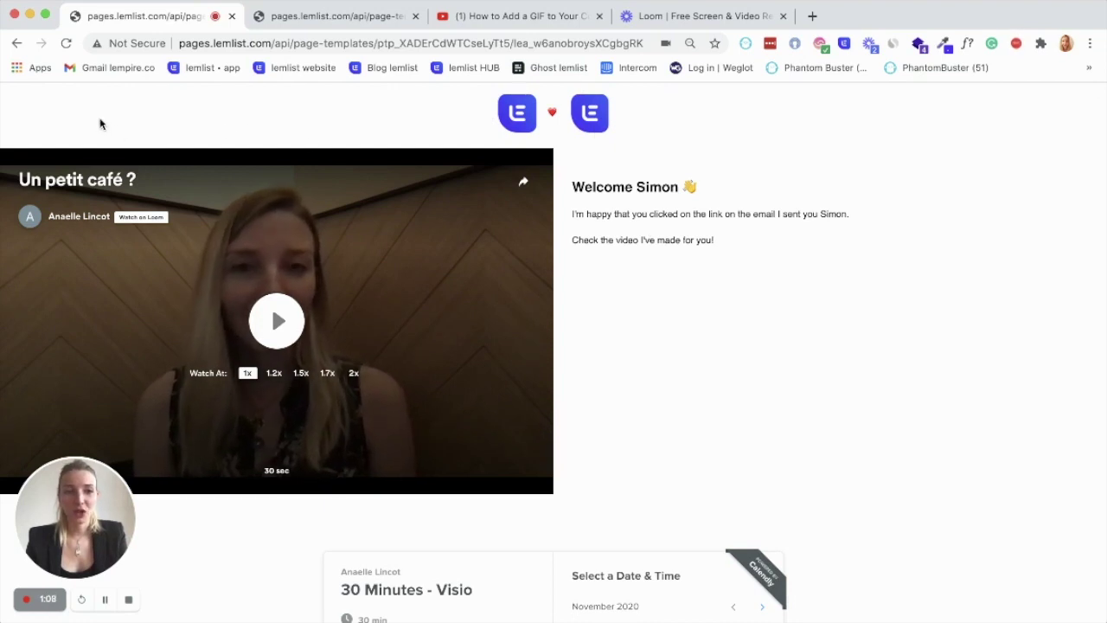
- Go back from the landing page to the campaign's Review page
click(16, 45)
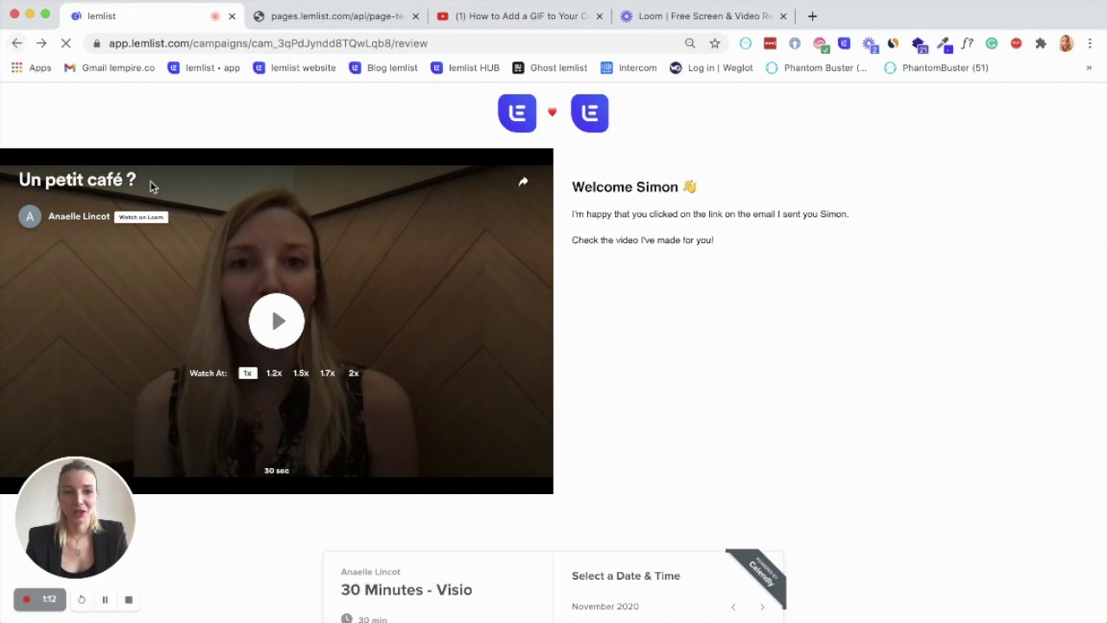